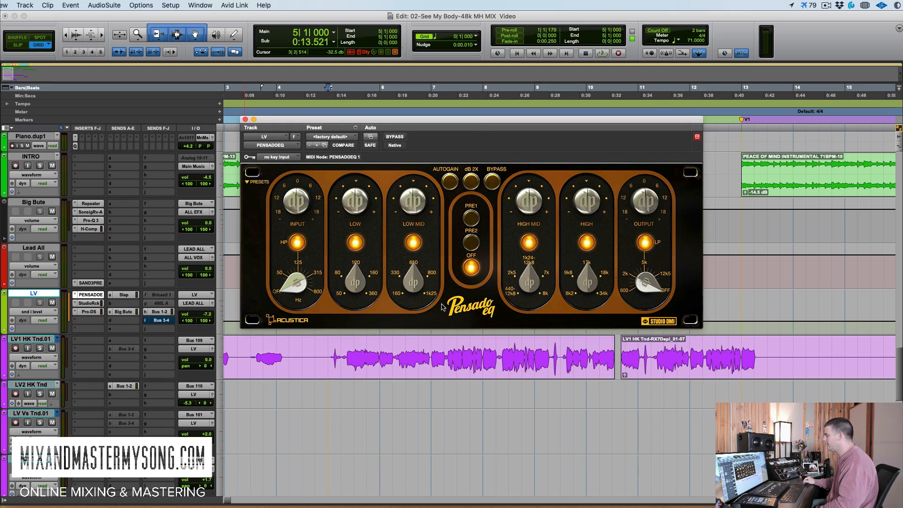
drag(498, 139, 519, 136)
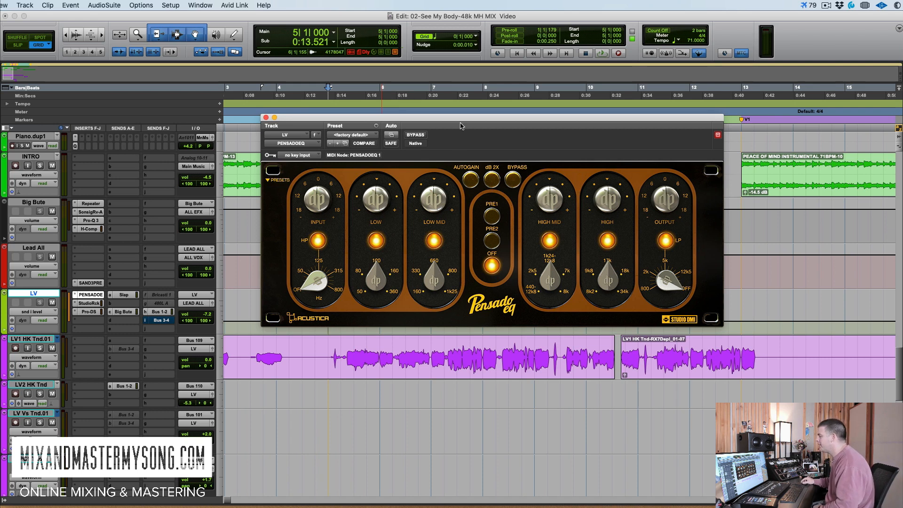
drag(461, 125, 448, 117)
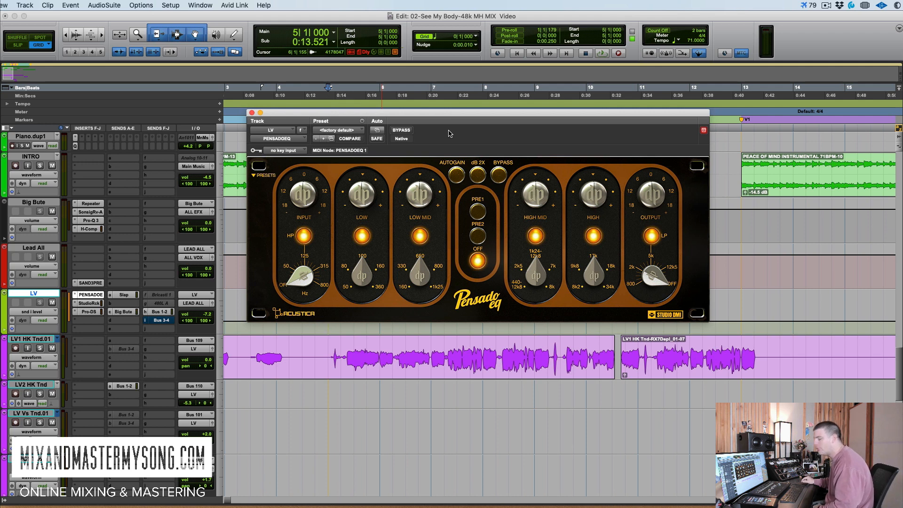
drag(461, 121, 460, 120)
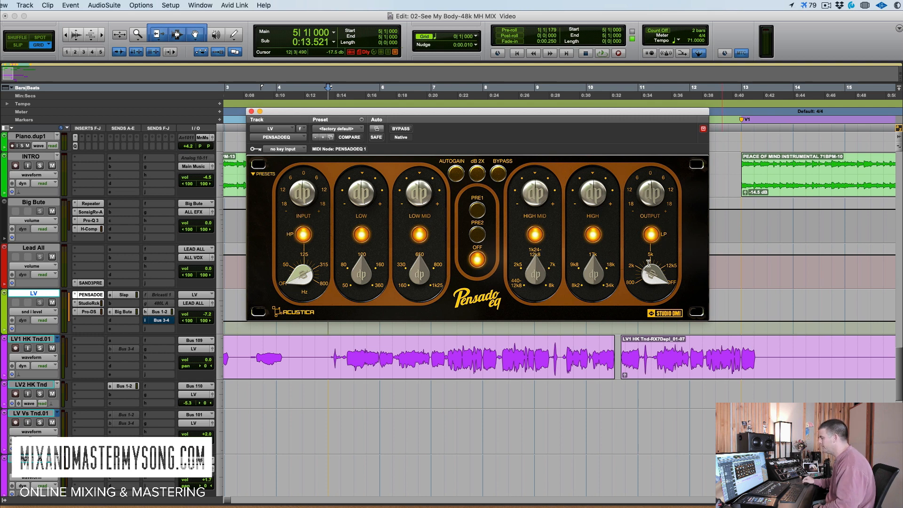
Step: Try the Low, Low Mid and High Mid frequency knobs and the plugin's bypass, returning each to its default
click(307, 237)
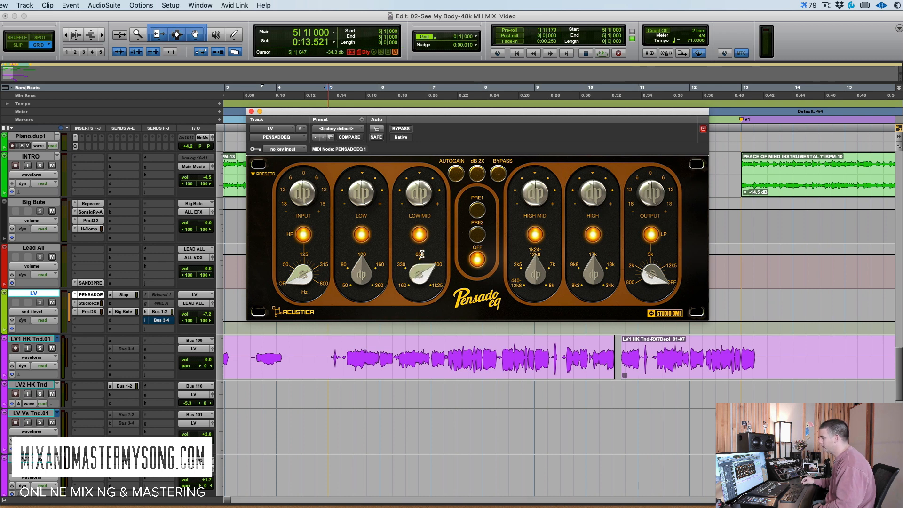
mouse_move(360, 273)
mouse_down()
mouse_move(359, 256)
mouse_move(362, 283)
mouse_move(363, 270)
mouse_up()
mouse_move(425, 267)
mouse_down()
mouse_move(413, 278)
mouse_move(423, 272)
mouse_up()
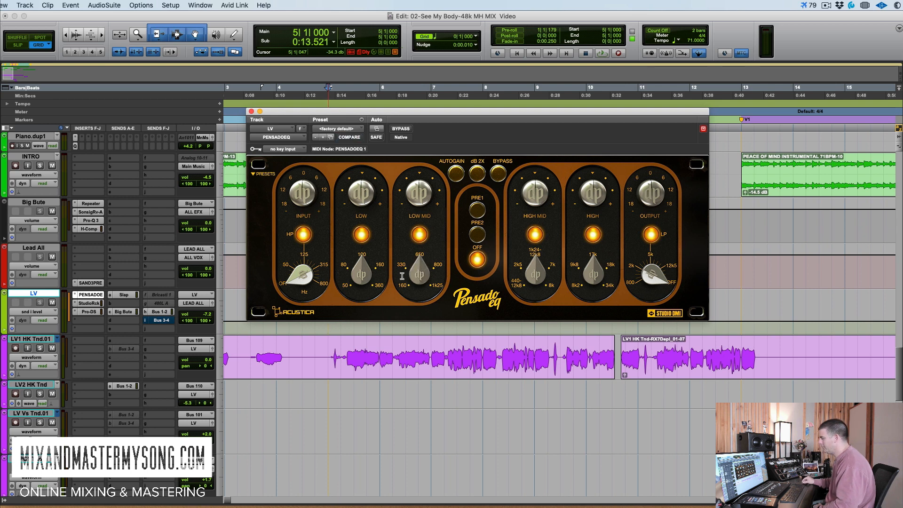
mouse_move(536, 274)
mouse_down()
mouse_move(539, 262)
mouse_move(537, 280)
mouse_up()
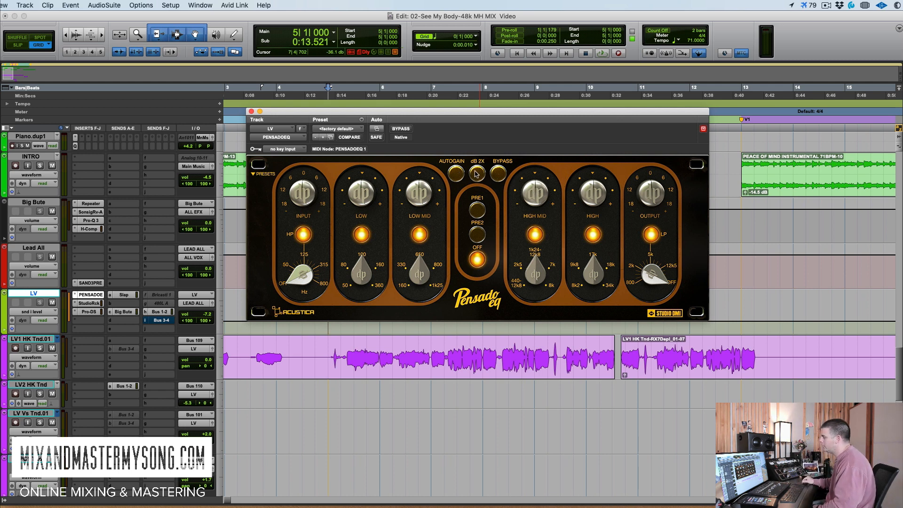
click(499, 175)
click(499, 176)
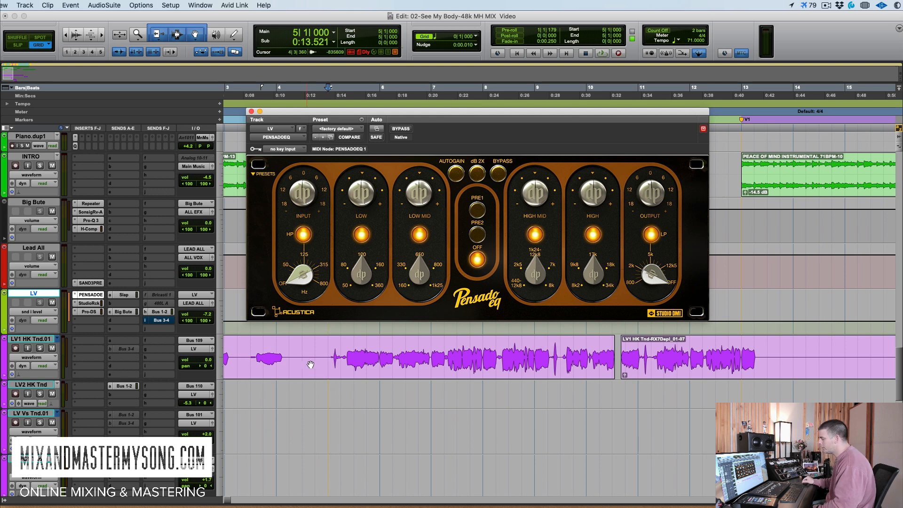
Step: Select from 5|1 to 7|1 on the LV1 HK Tnd.01 clip and solo that track
drag(438, 114, 460, 103)
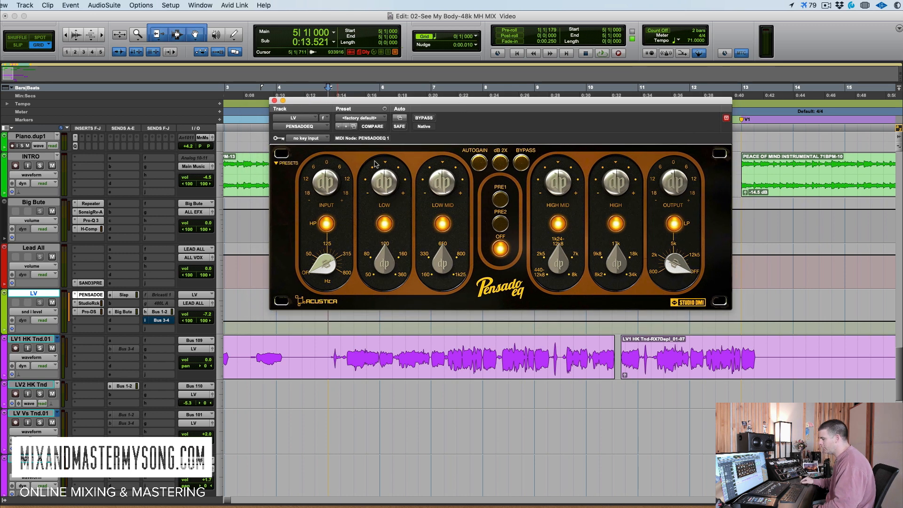
click(329, 348)
drag(328, 347, 427, 353)
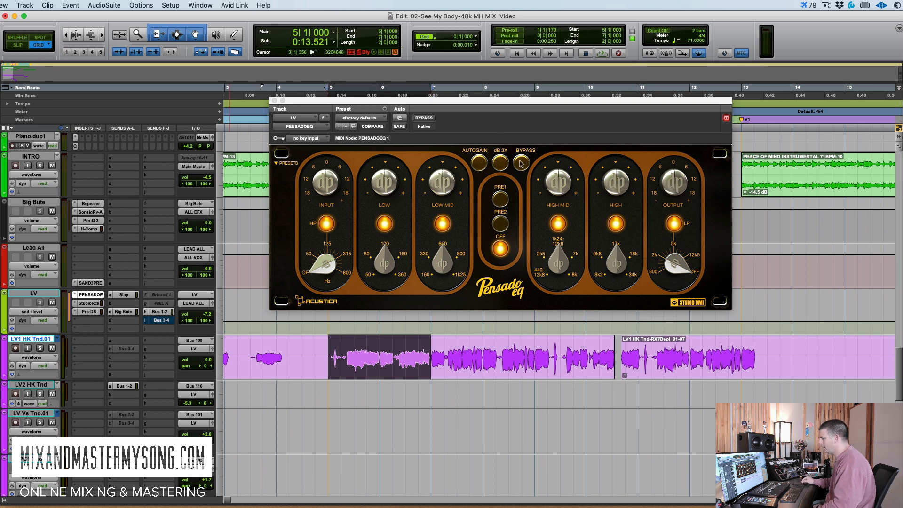
drag(546, 107, 538, 119)
click(40, 348)
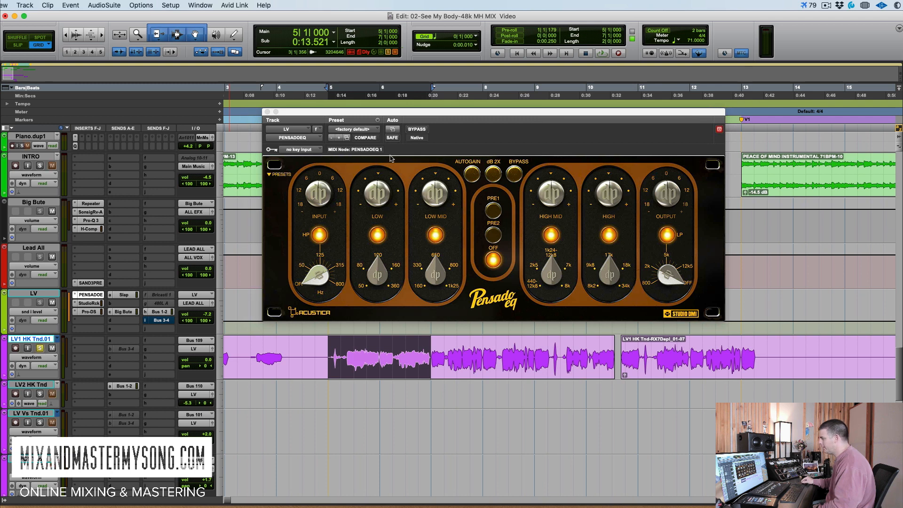
drag(461, 111, 426, 101)
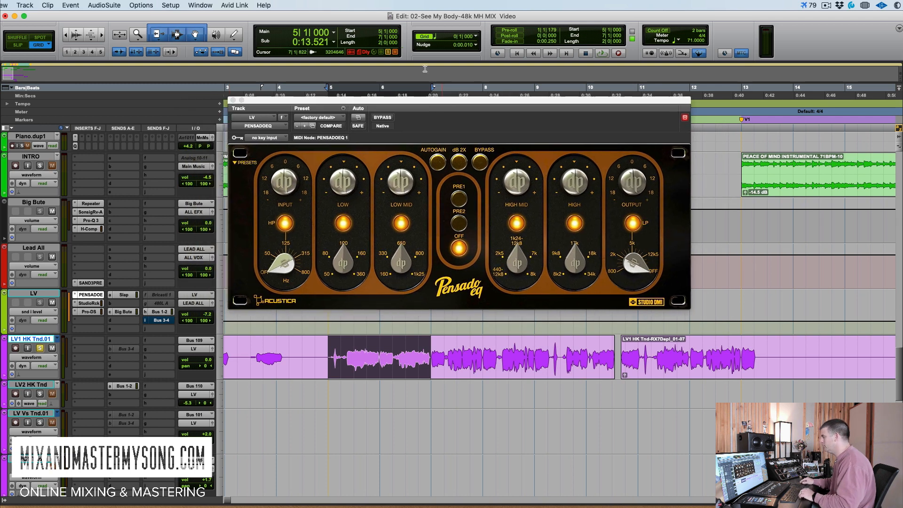
Step: Play the soloed vocal and narrow the looped selection so that it runs from 5|2 to 7|1
key(space)
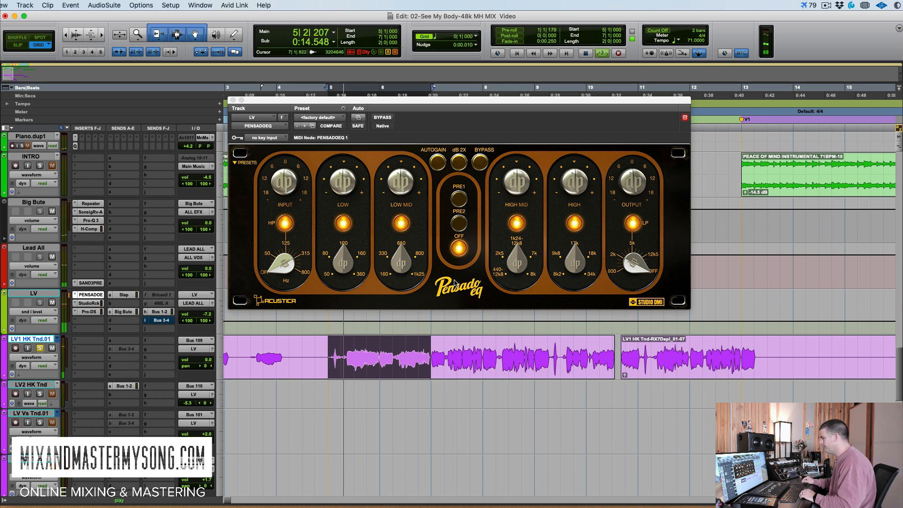
drag(340, 357, 426, 359)
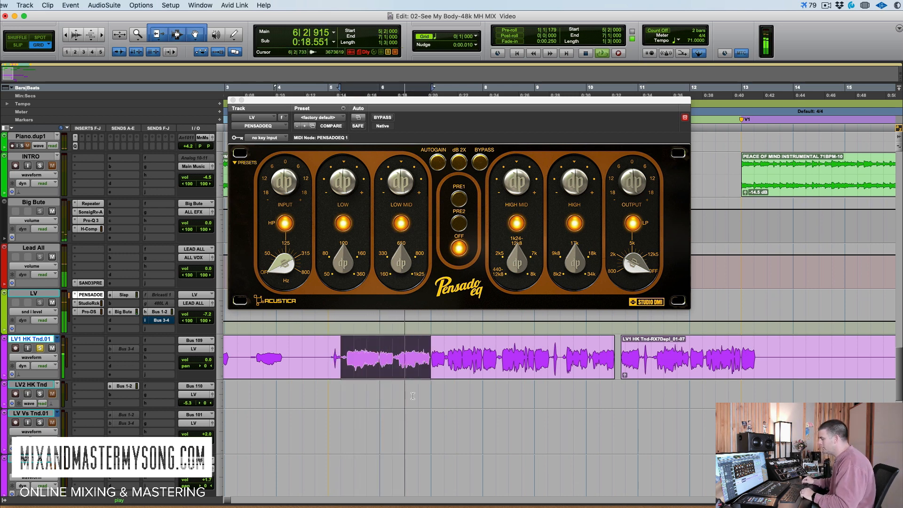
key(space)
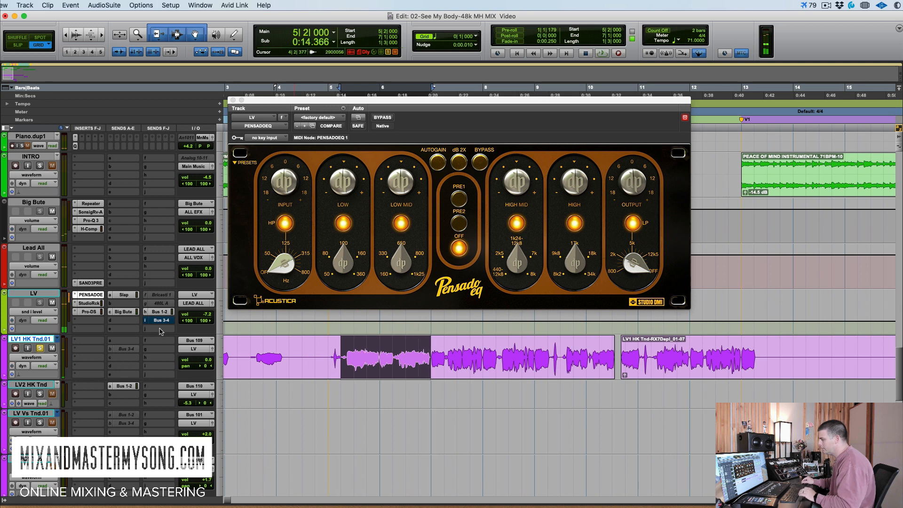
Step: Mute the Slap, Big Bute and Bus 1-2 sends on the LV track and play the dry vocal
super+click(127, 312)
super+click(126, 295)
super+click(160, 312)
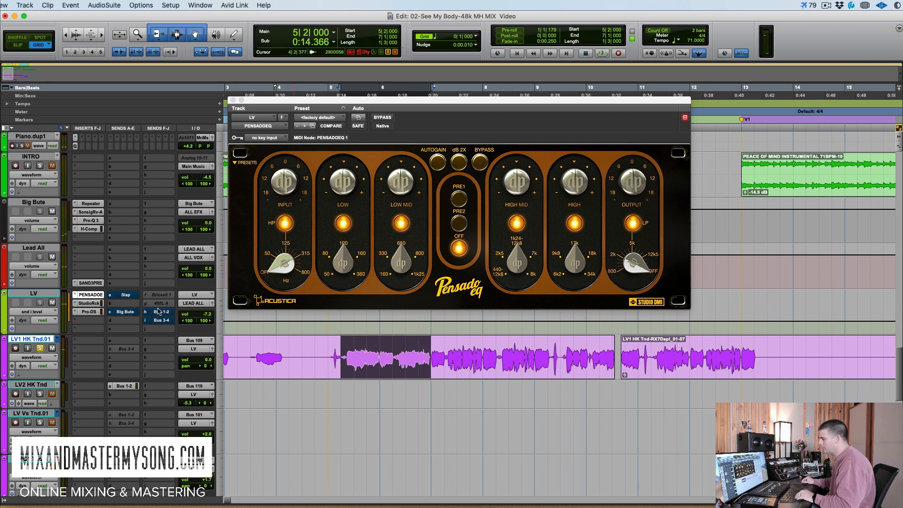
key(space)
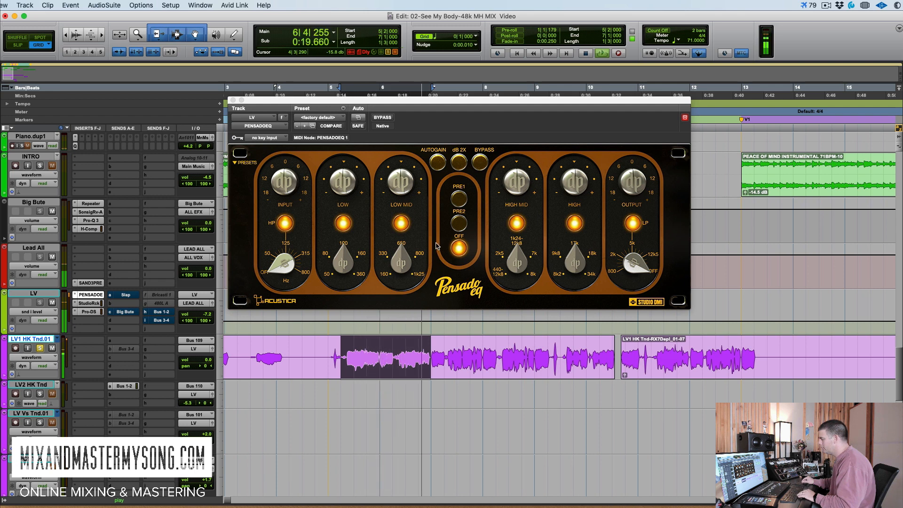
Step: Engage the PRE1 preamp on the Pensado EQ and compare it with bypass during playback
click(463, 225)
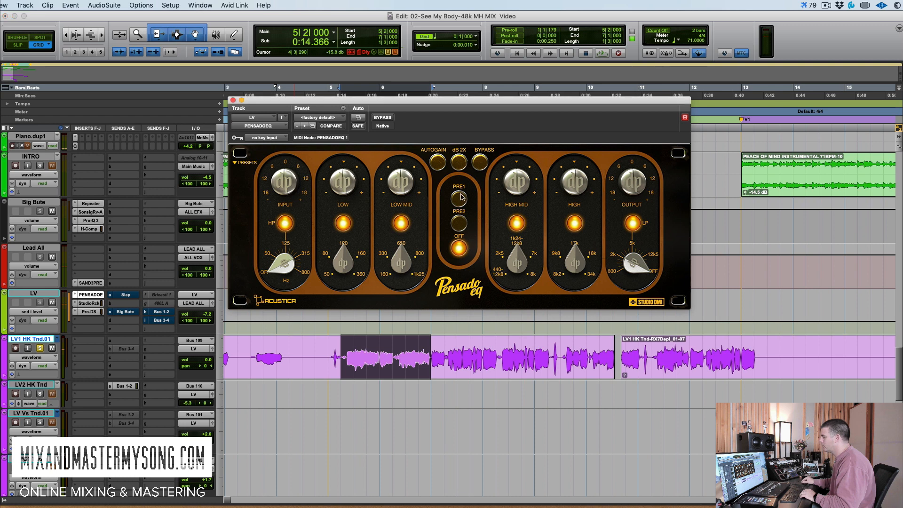
click(466, 202)
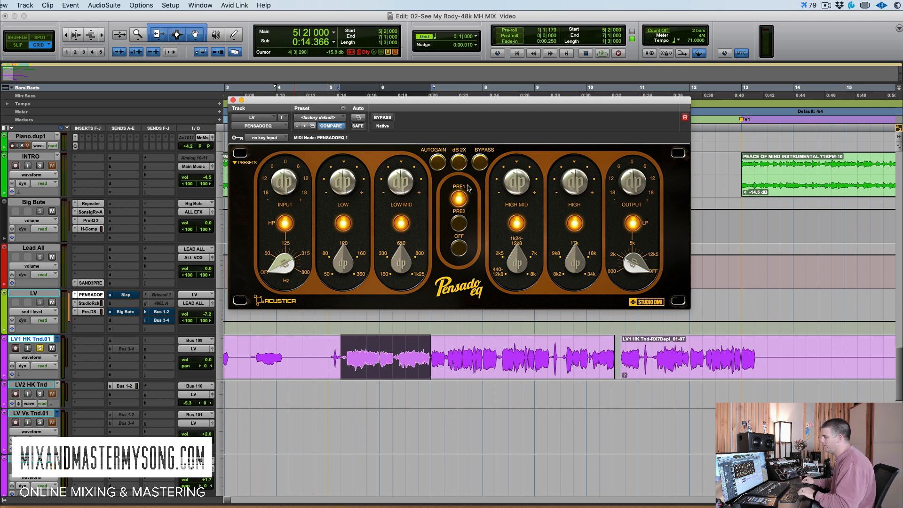
key(space)
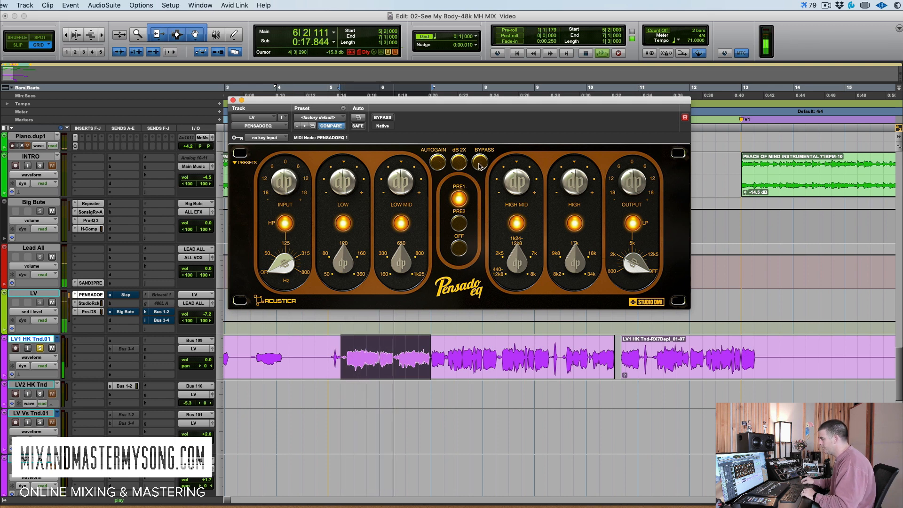
click(479, 163)
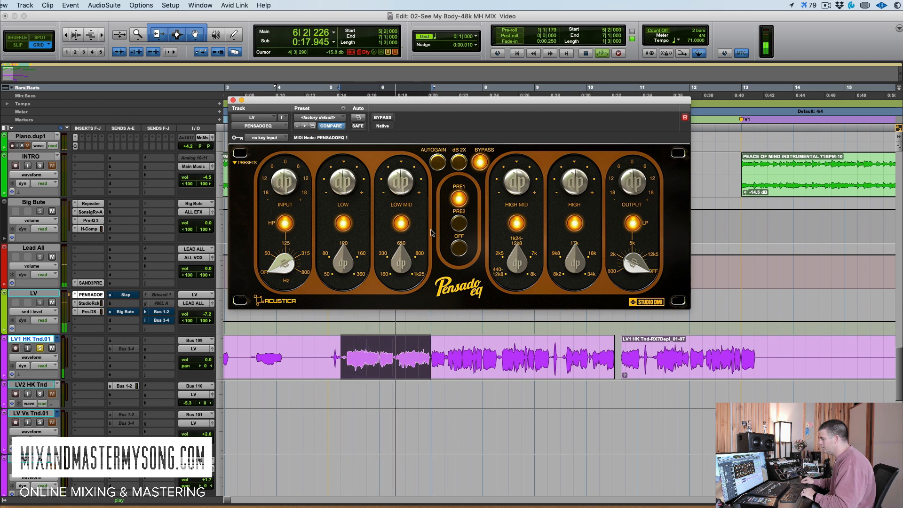
click(479, 163)
Step: Shorten the vocal loop to 5|2 through 6|2, compare PRE1 with bypass again, and stop playback
drag(393, 348, 341, 347)
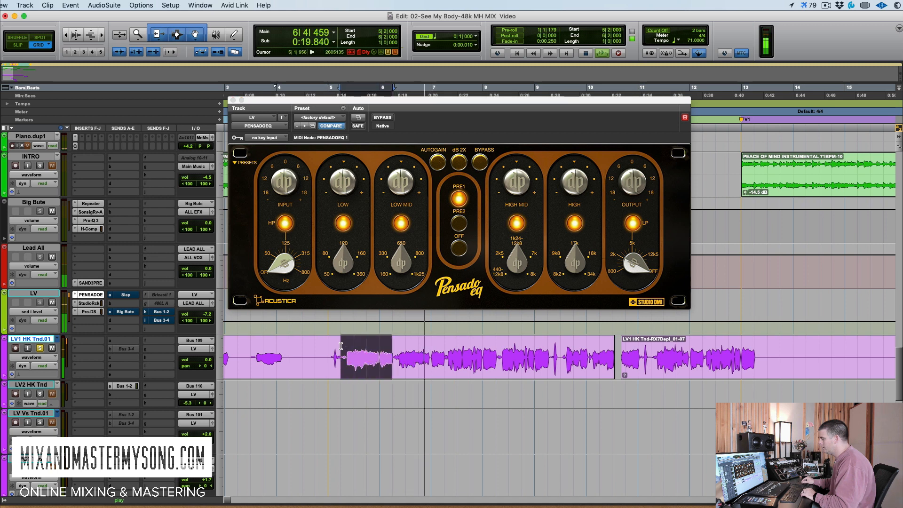
click(481, 163)
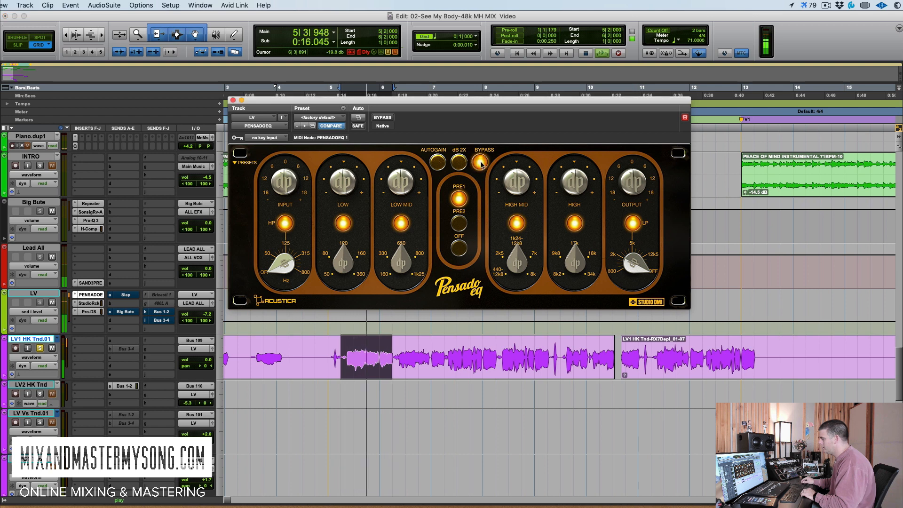
key(space)
click(480, 163)
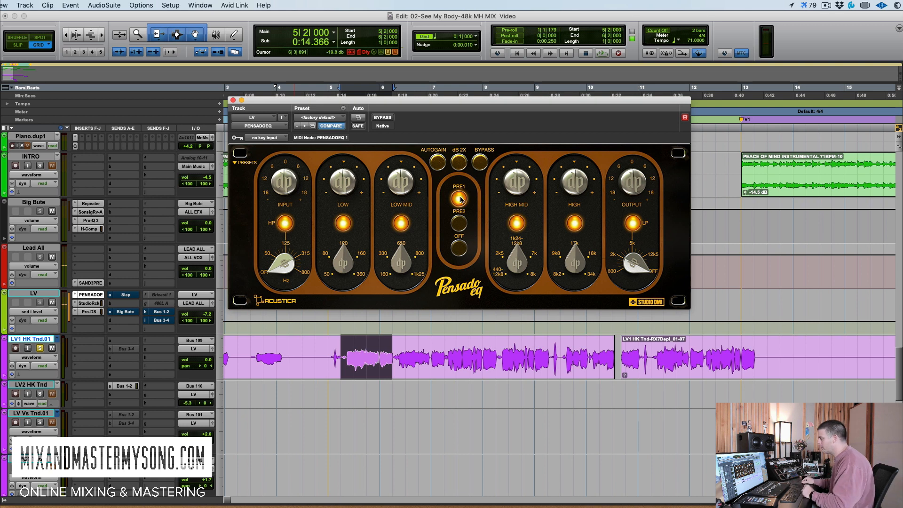
Step: Switch the preamp to PRE2 and compare it with bypass while the short vocal loop plays
click(459, 222)
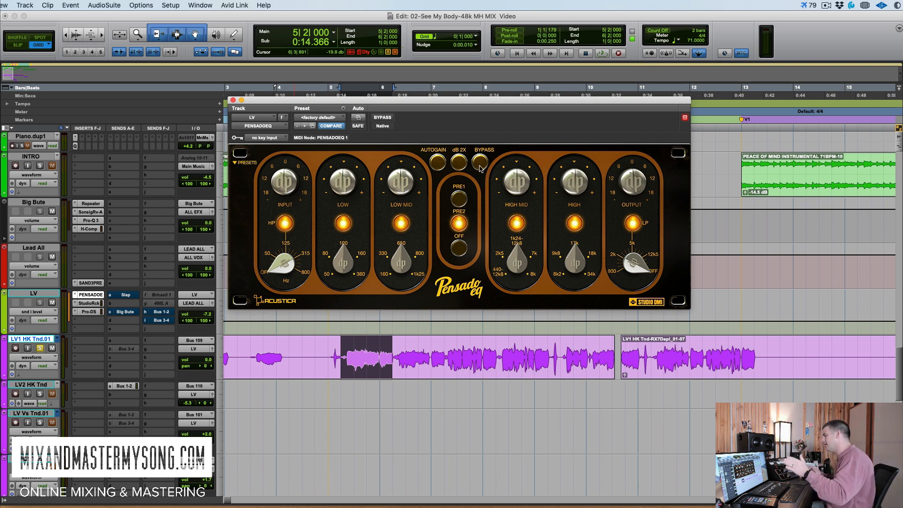
key(space)
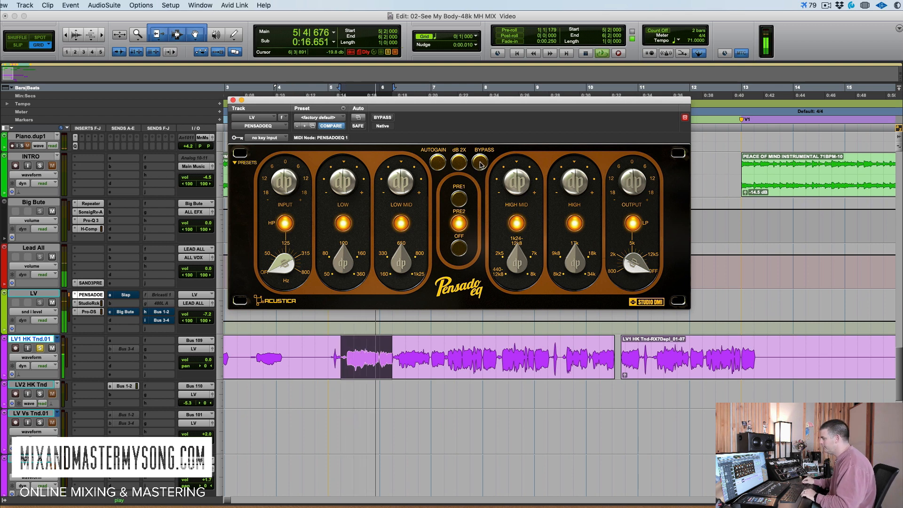
click(480, 163)
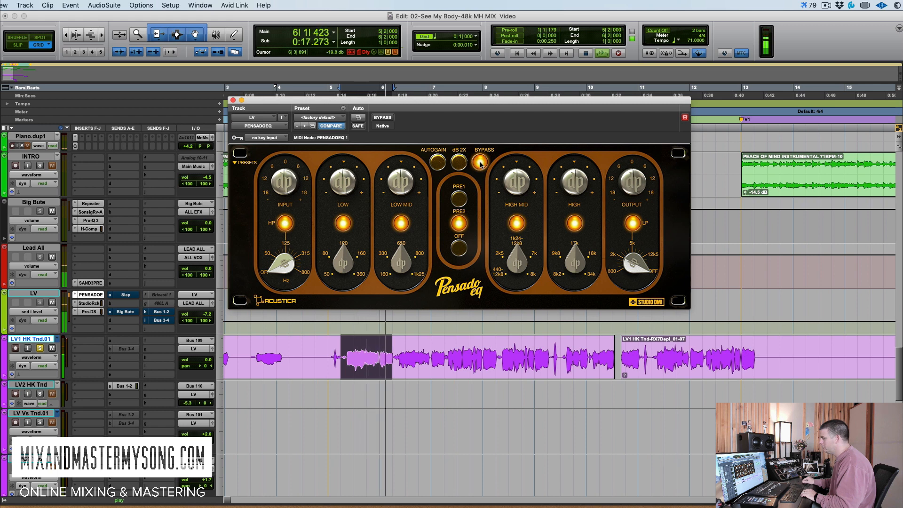
click(480, 162)
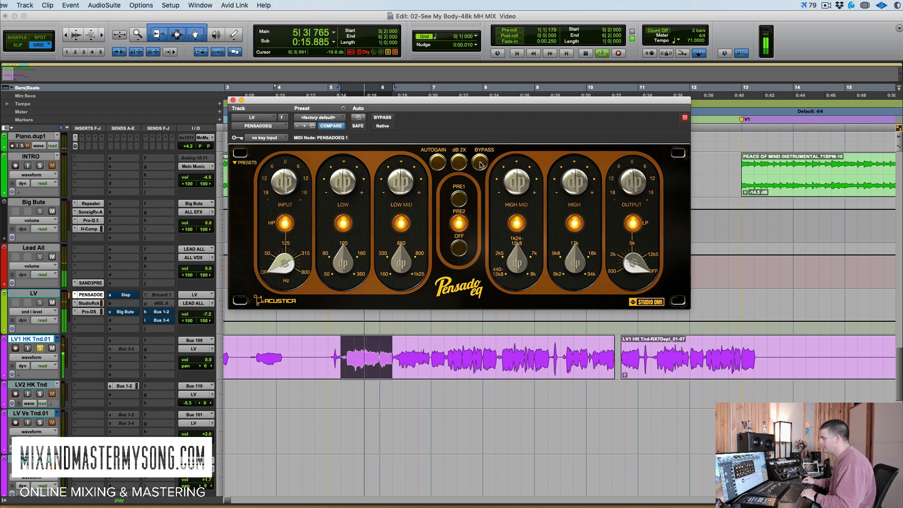
key(space)
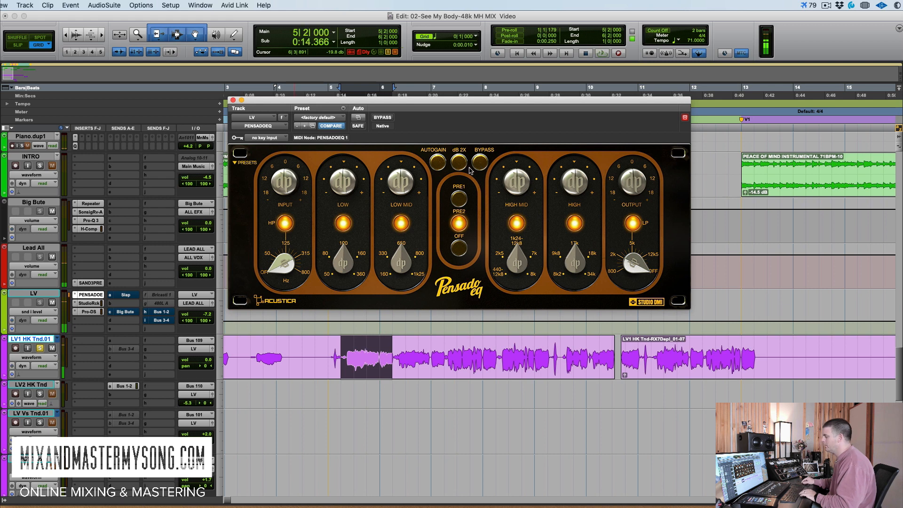
Step: Extend the vocal selection's end to 7|1 and set the preamp to PRE1
shift+click(430, 344)
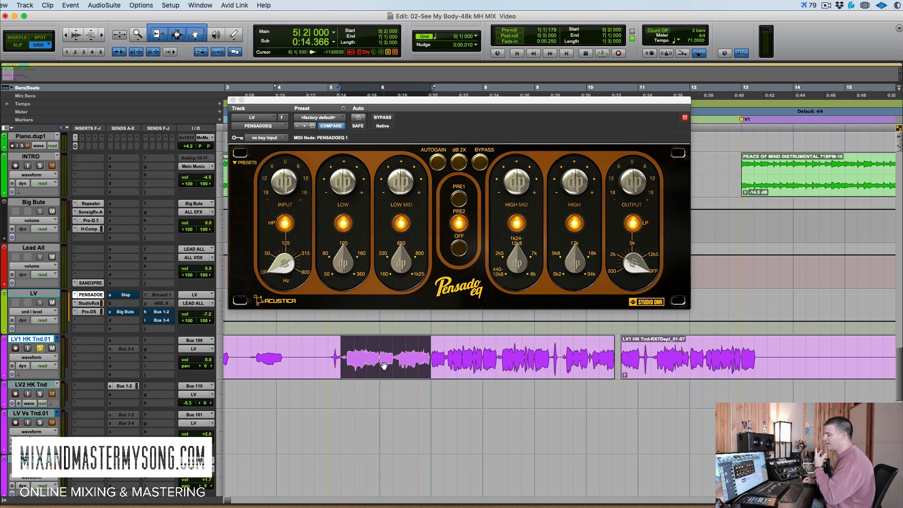
click(456, 217)
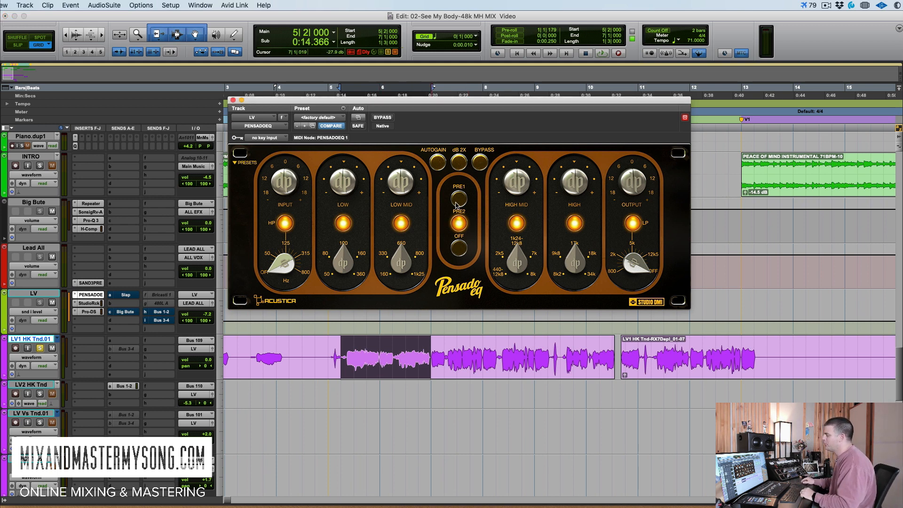
click(458, 199)
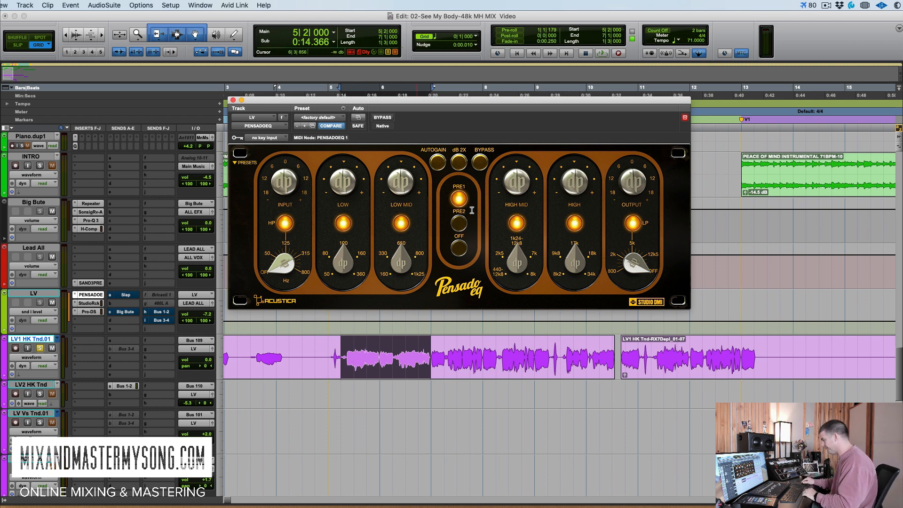
Step: Play the vocal loop while sweeping the High Mid band's gain and moving its frequency to 2k5 and then about 7k
drag(549, 101, 524, 97)
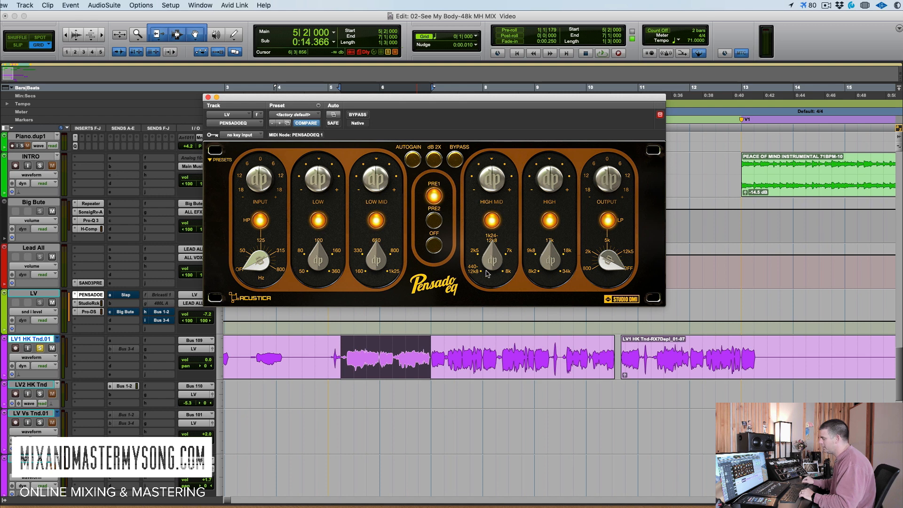
key(space)
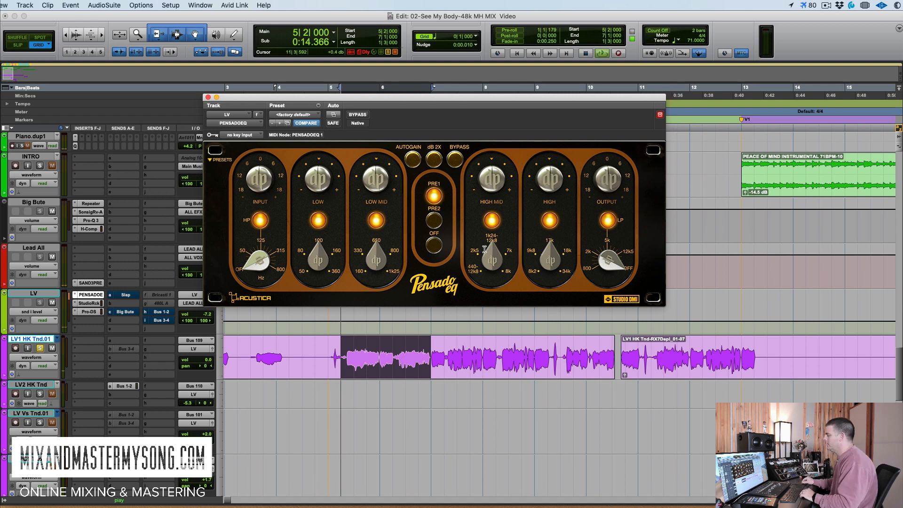
mouse_move(494, 174)
mouse_down()
mouse_move(498, 159)
mouse_move(495, 170)
mouse_up()
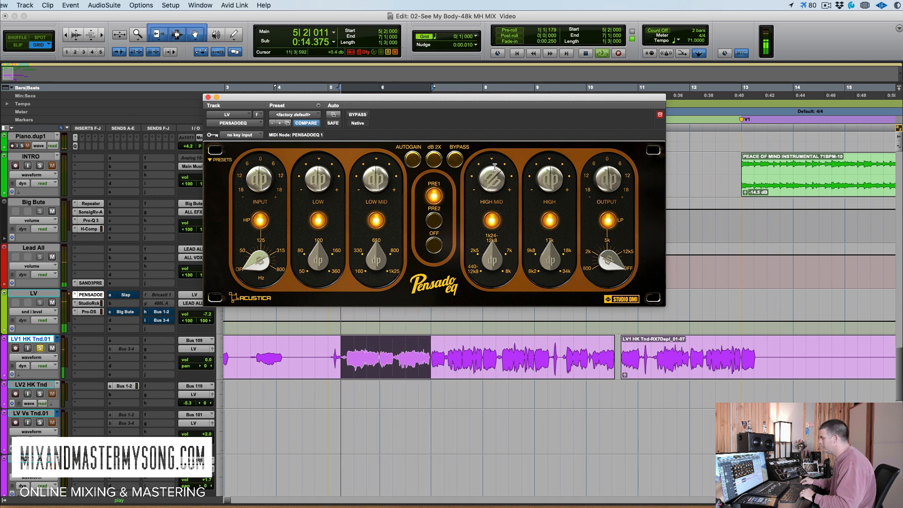
drag(492, 258, 489, 265)
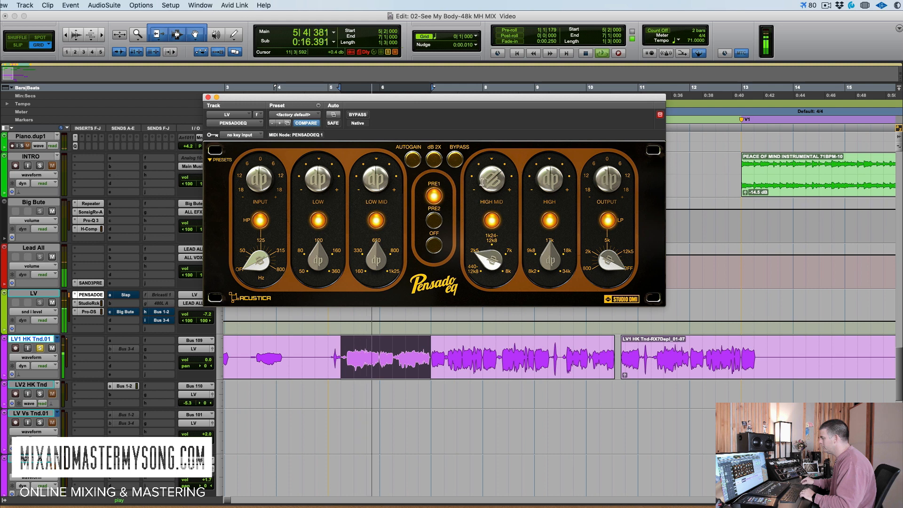
drag(485, 178, 489, 199)
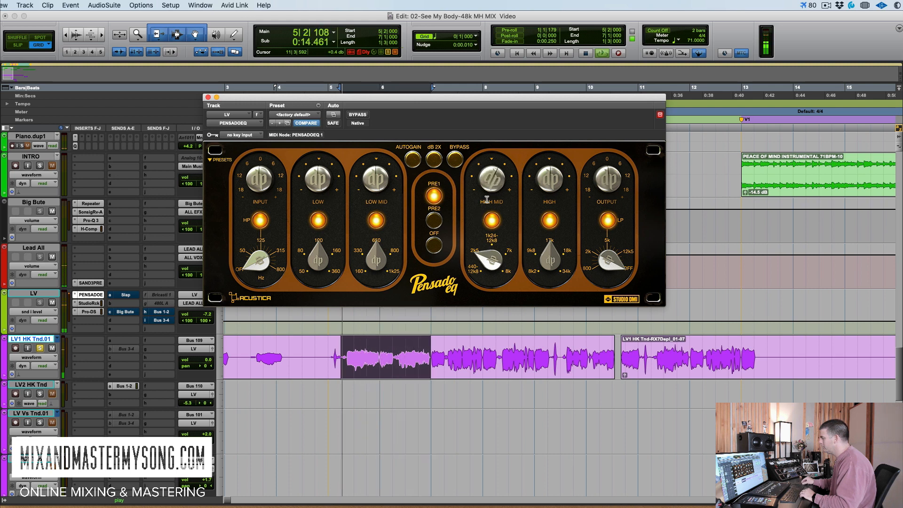
drag(492, 264, 493, 241)
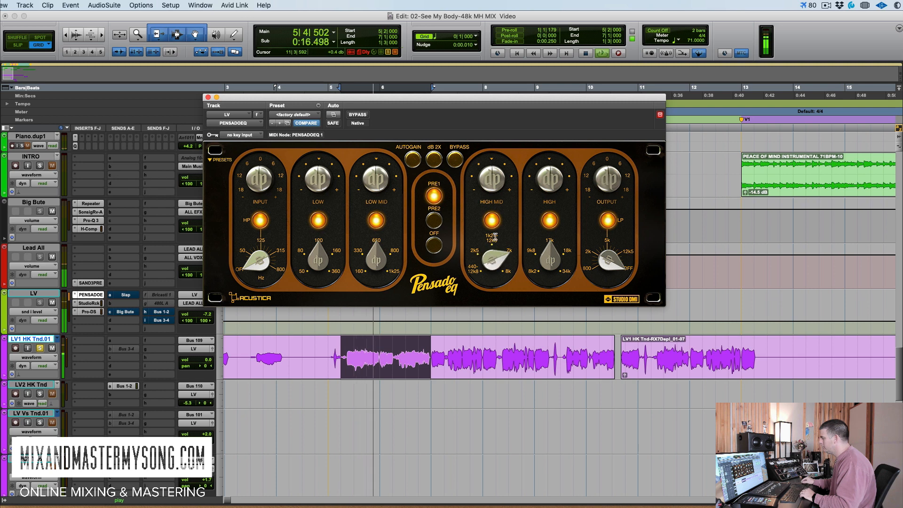
mouse_move(492, 180)
mouse_down()
mouse_move(490, 159)
mouse_move(487, 190)
mouse_up()
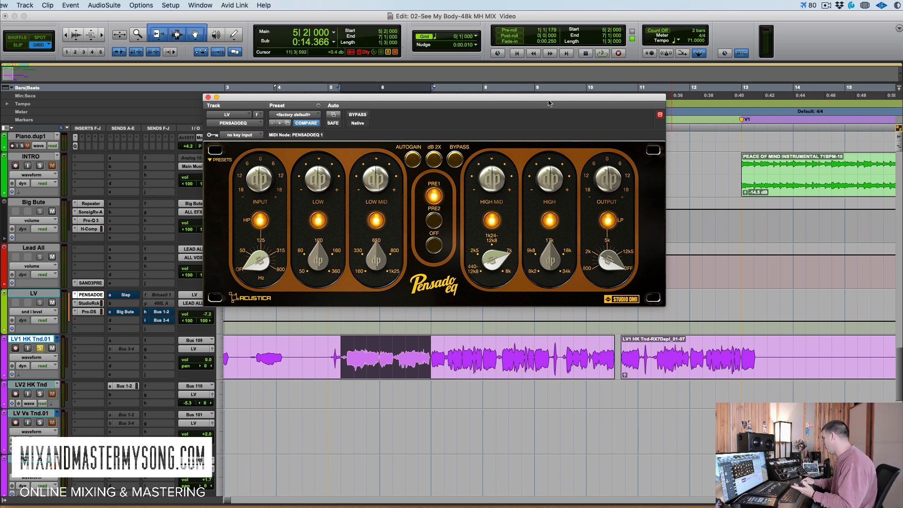
Step: During loop playback, set the high-pass filter to about 125 Hz and the Low Mid band to 330, adjusting its gain
drag(549, 100, 557, 99)
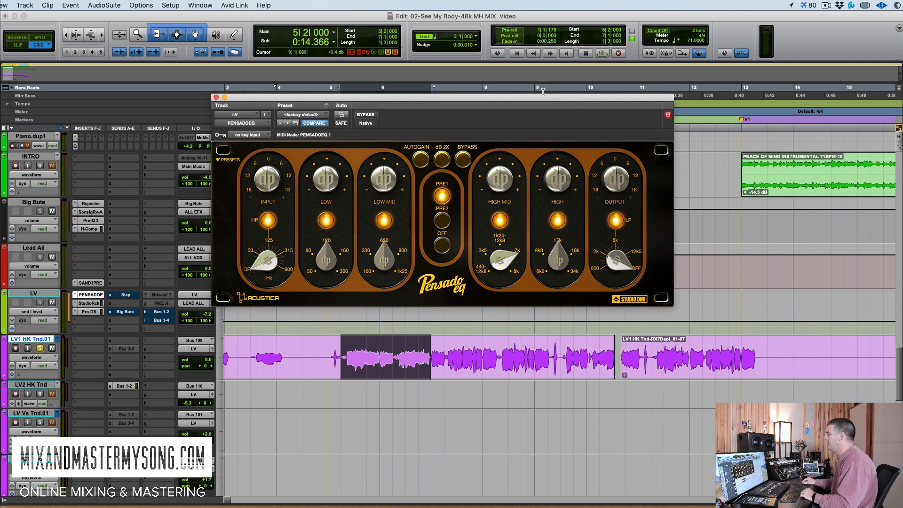
drag(535, 103, 510, 103)
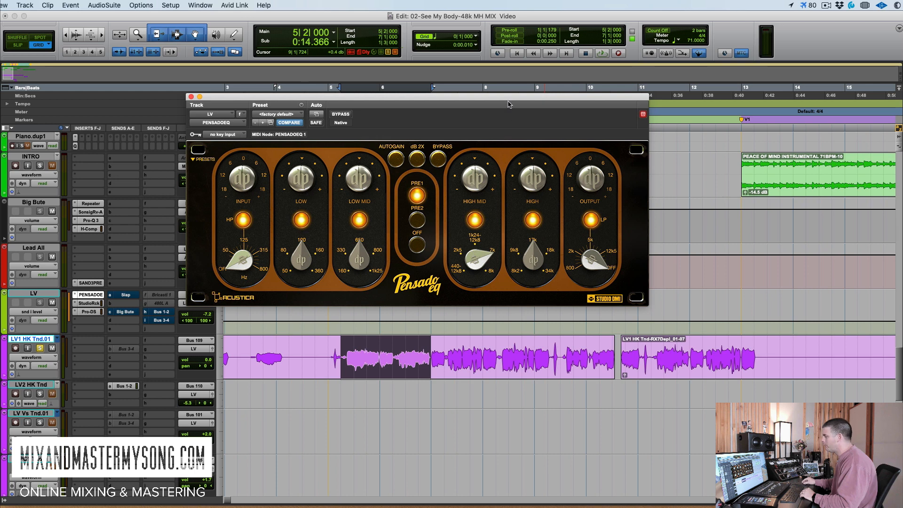
drag(508, 104, 540, 106)
key(space)
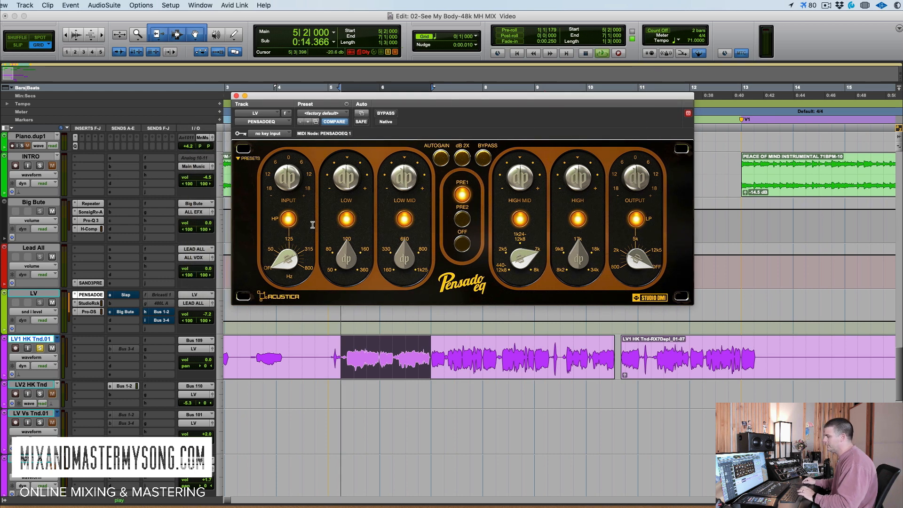
drag(288, 257, 291, 234)
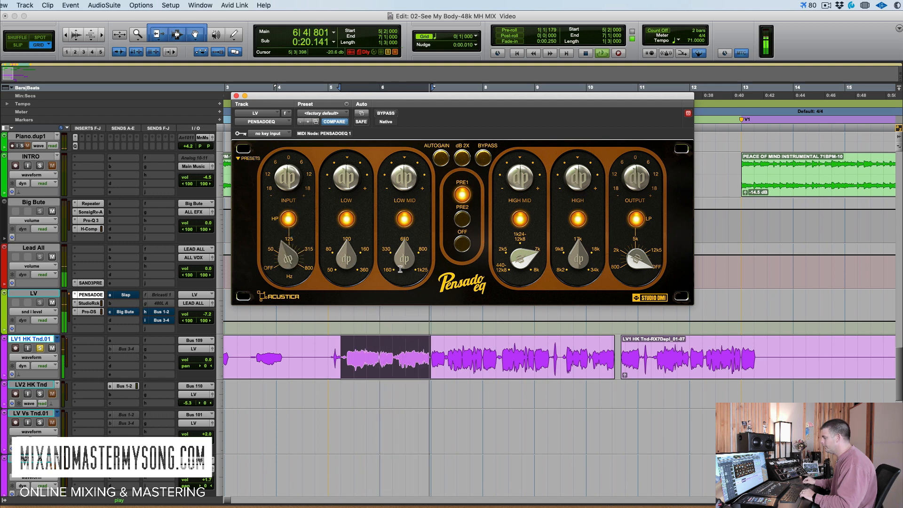
drag(404, 259, 404, 271)
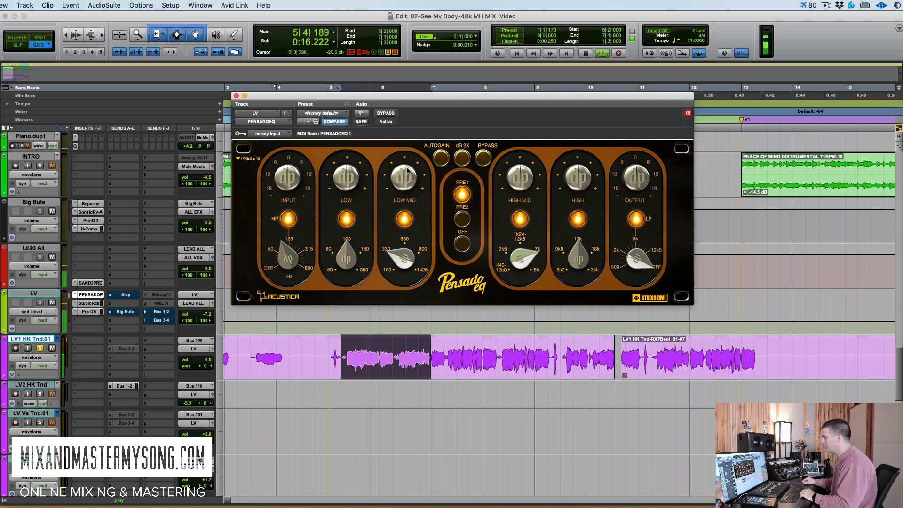
mouse_move(406, 172)
mouse_down()
mouse_move(409, 148)
mouse_move(402, 168)
mouse_up()
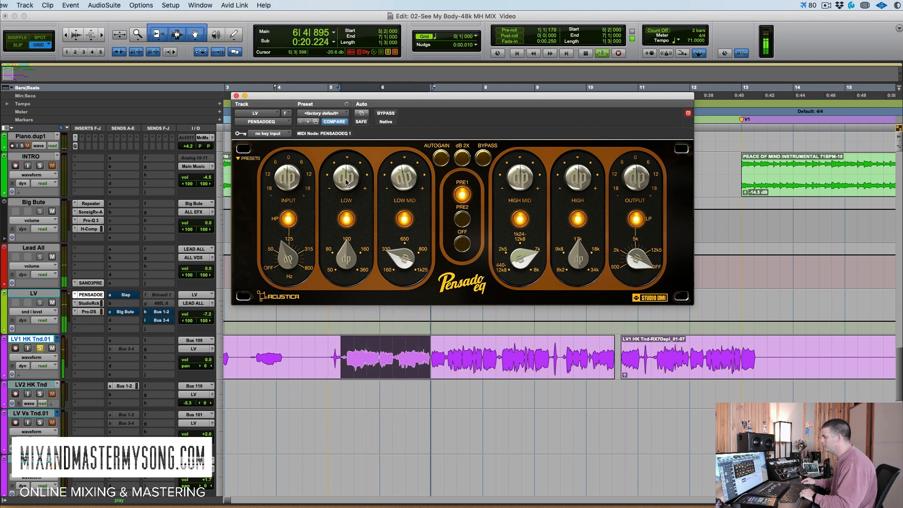
Step: Adjust the Low band's gain and enable dB 2X and Autogain
mouse_move(347, 176)
mouse_down()
mouse_move(354, 153)
mouse_move(344, 175)
mouse_up()
click(458, 160)
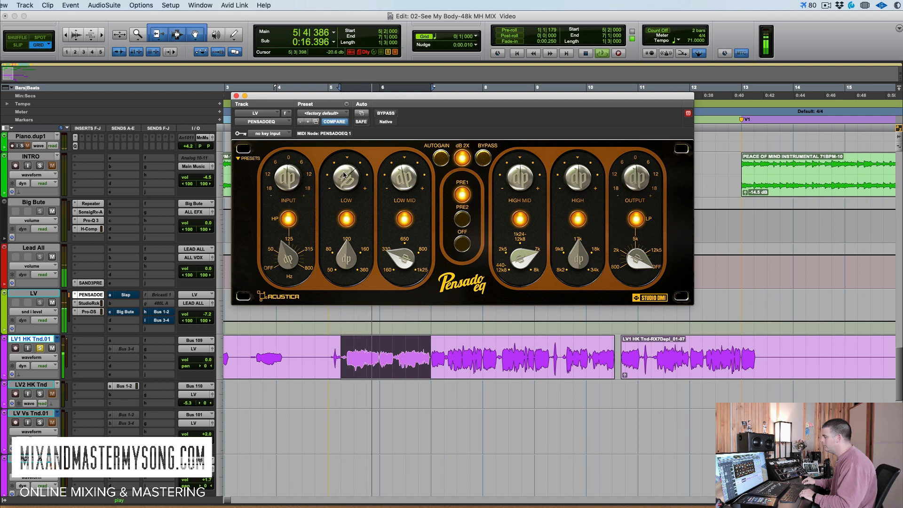
click(440, 157)
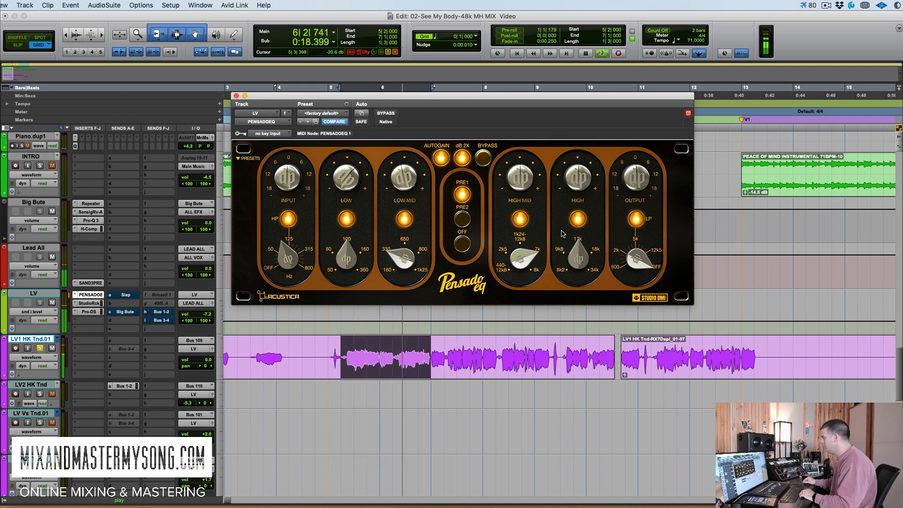
Step: Boost the High band at 34k with a moderate gain, and adjust the High Mid gain with its frequency at 2k5
drag(576, 184, 576, 163)
drag(578, 259, 578, 245)
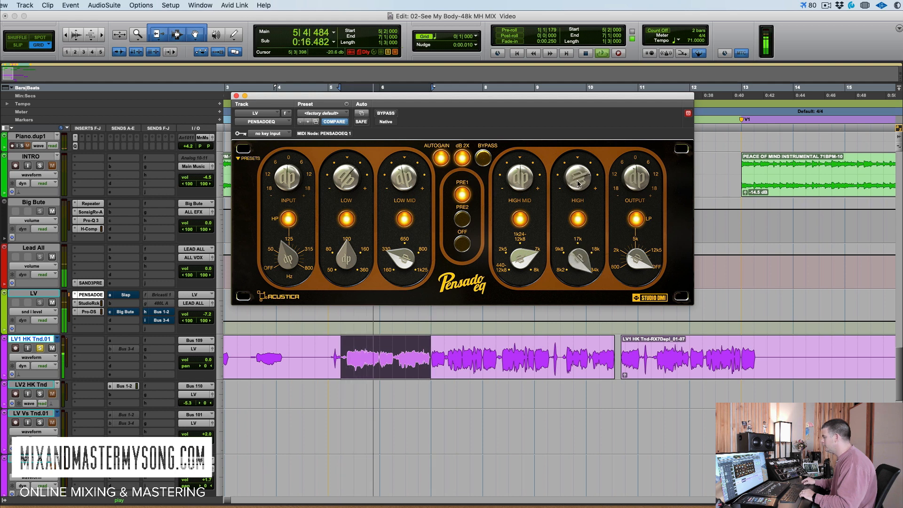
drag(578, 177, 578, 170)
alt+click(578, 170)
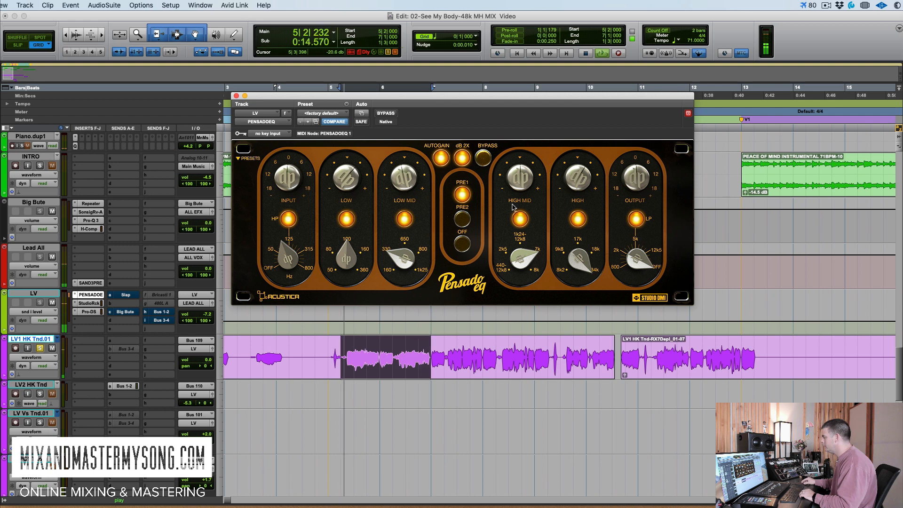
drag(521, 176, 521, 182)
mouse_move(521, 259)
mouse_down()
mouse_move(518, 294)
mouse_move(516, 275)
mouse_up()
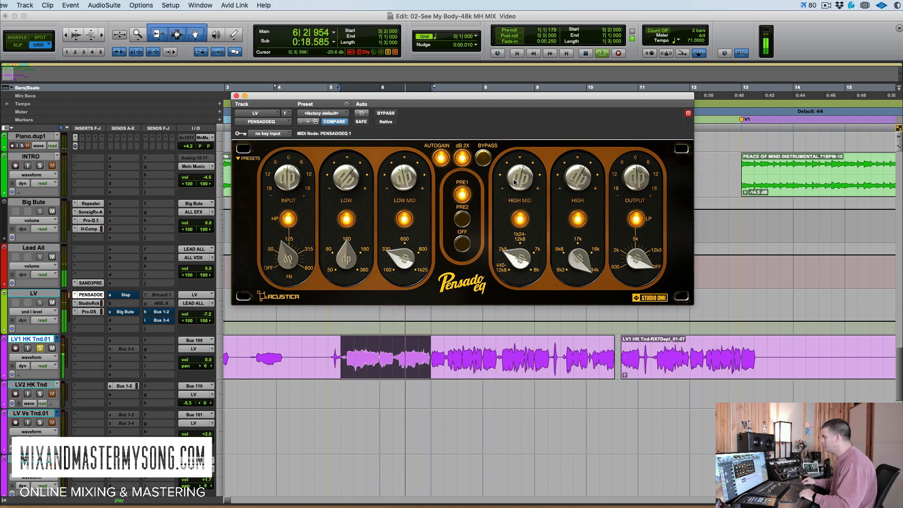
Step: Compare the EQ settings with bypass before and after lowering the output low-pass filter from OFF, and stop playback
click(387, 114)
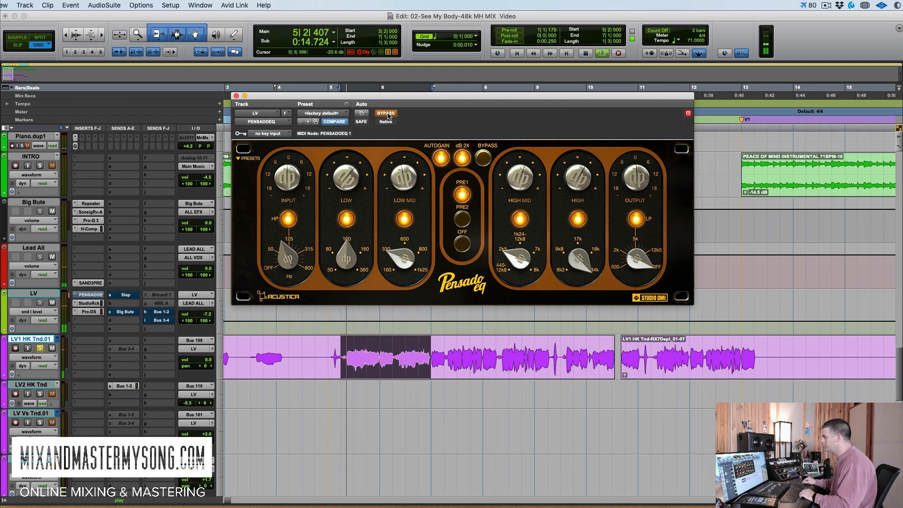
click(387, 114)
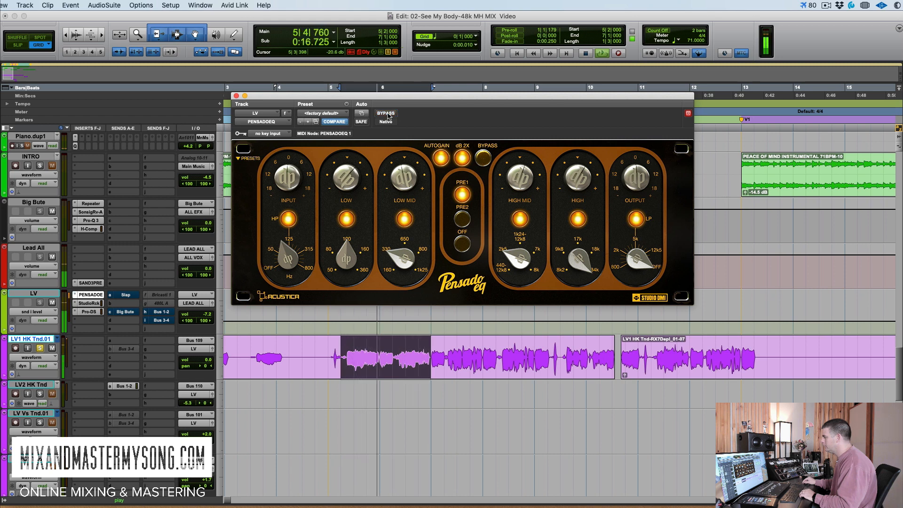
click(634, 239)
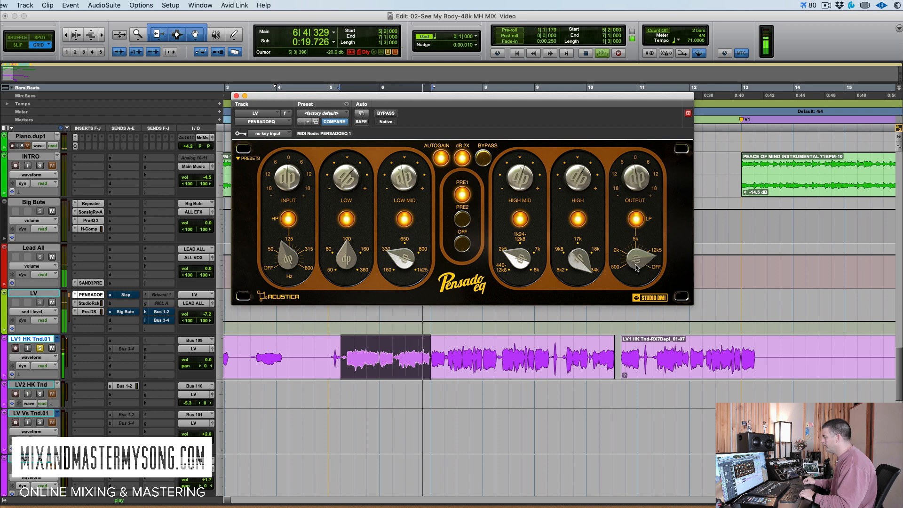
click(390, 114)
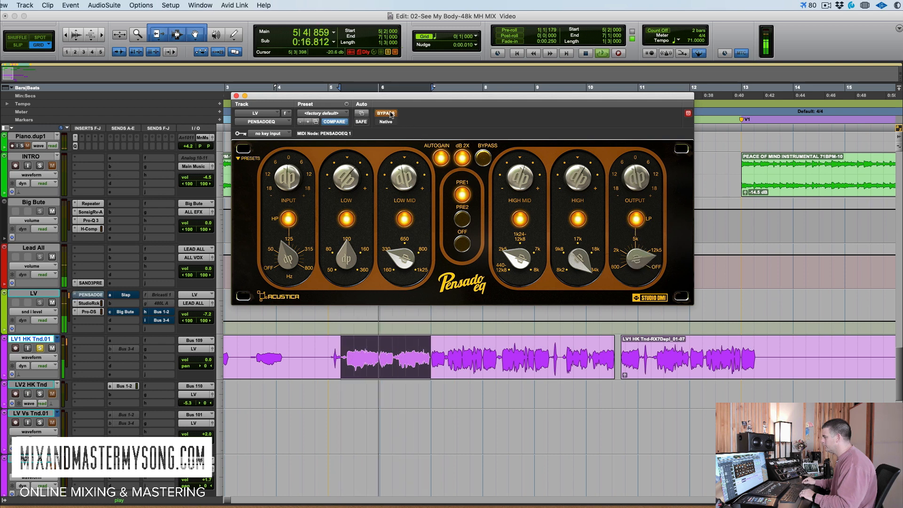
click(389, 114)
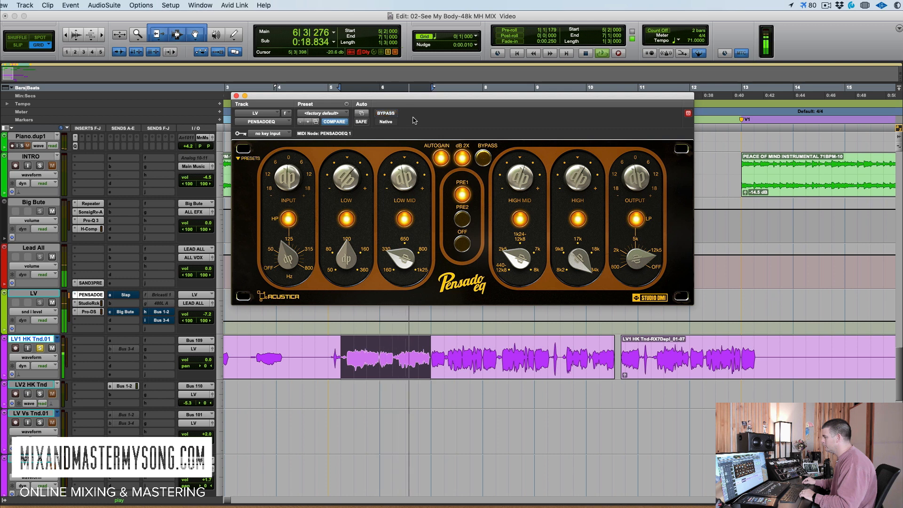
key(space)
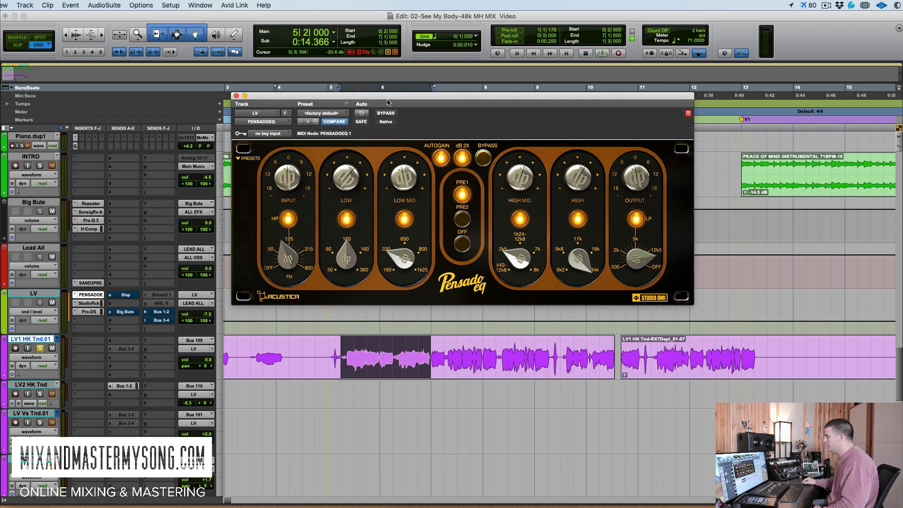
Step: Load the Dave Pensado preset 12 Vocal DP and compare it with bypass while the vocal loop plays
click(328, 114)
mouse_move(338, 98)
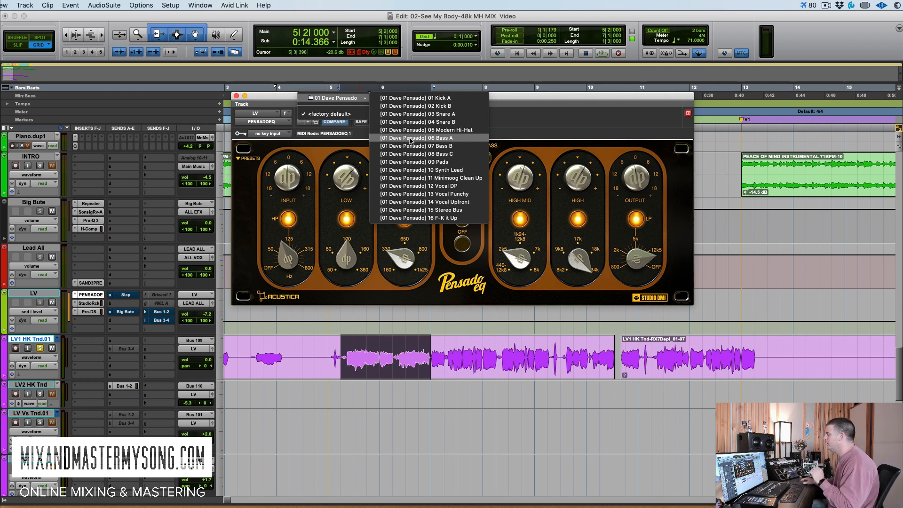
click(438, 187)
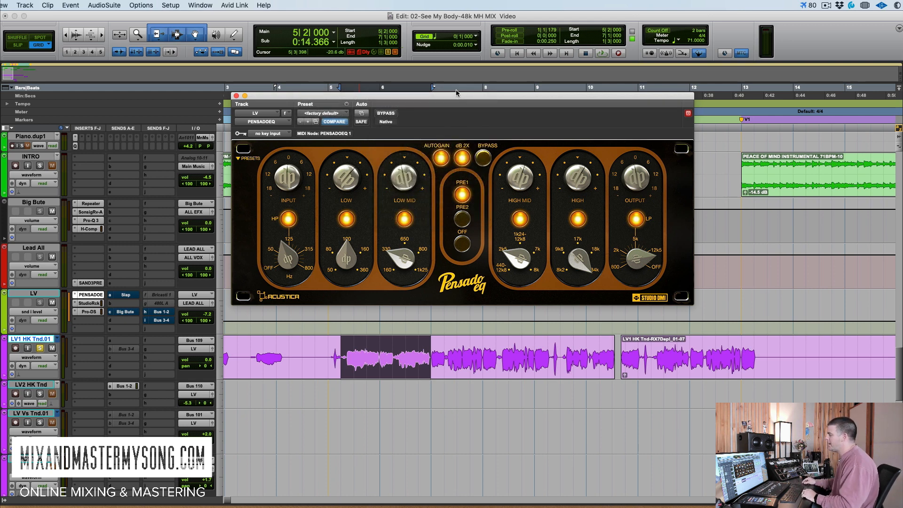
drag(458, 97, 438, 106)
key(space)
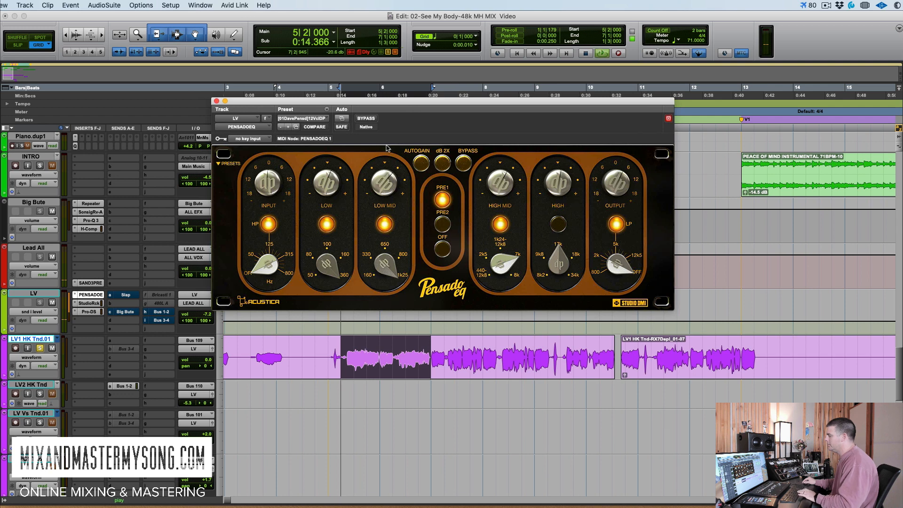
click(464, 165)
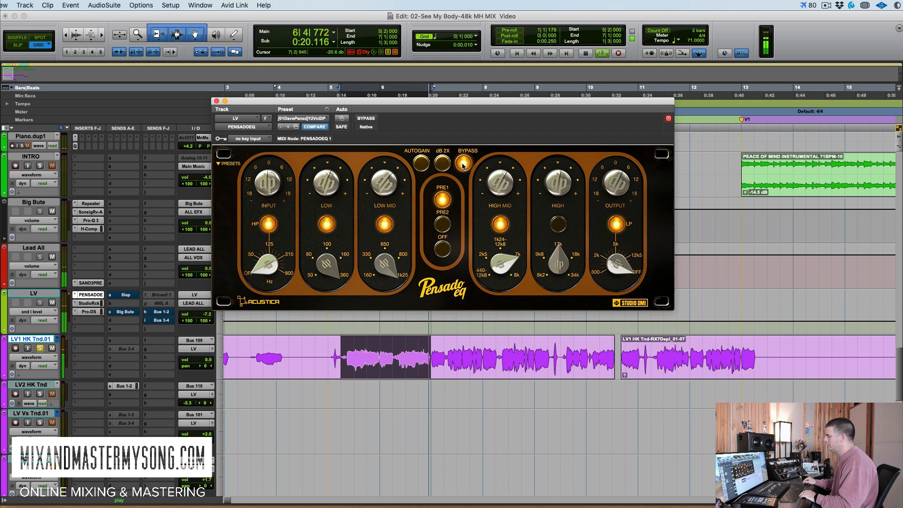
click(463, 165)
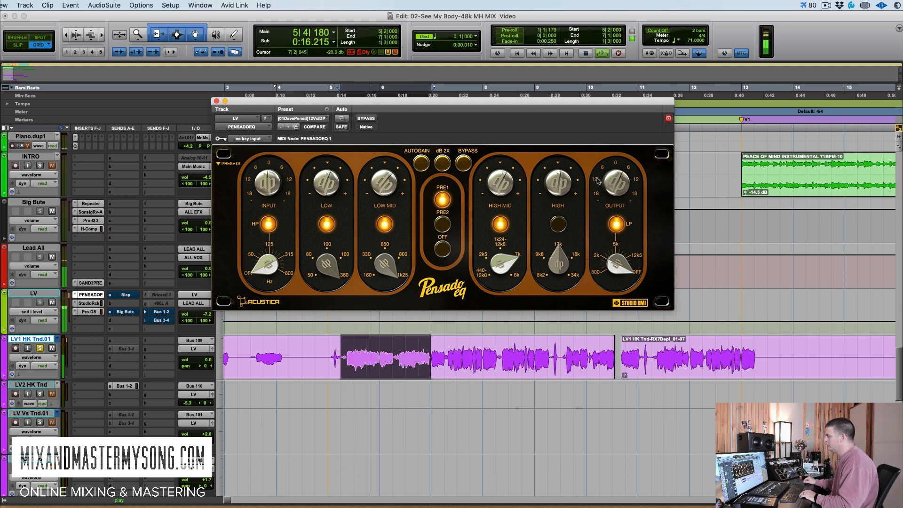
click(463, 165)
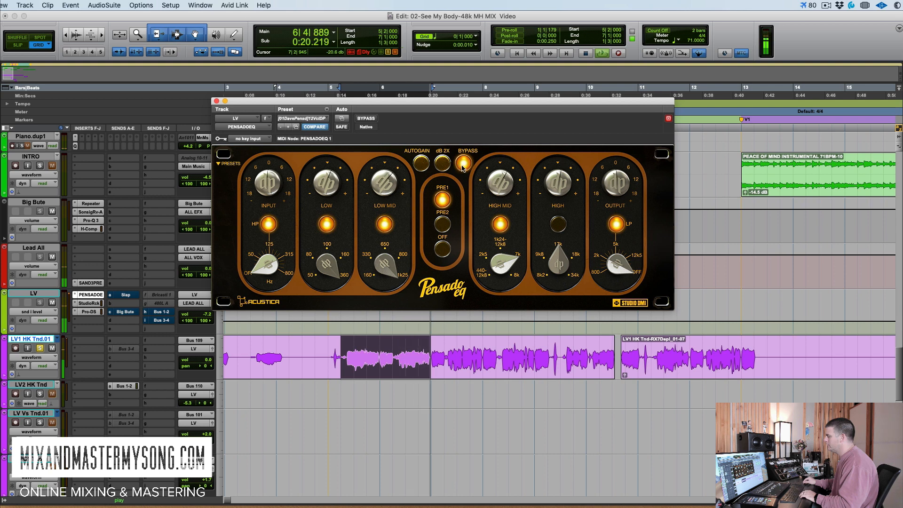
click(463, 165)
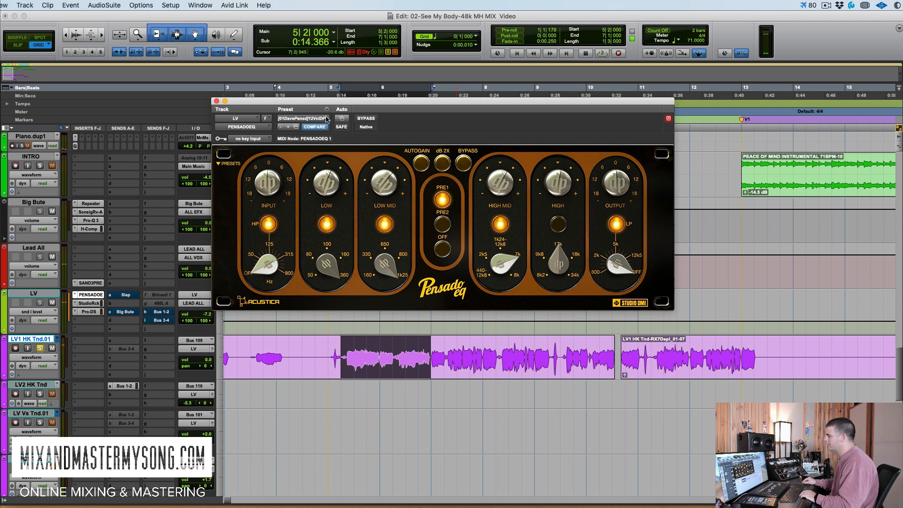
Step: Switch to the preset 13 Vocal Punchy and compare it with bypass during loop playback
click(288, 127)
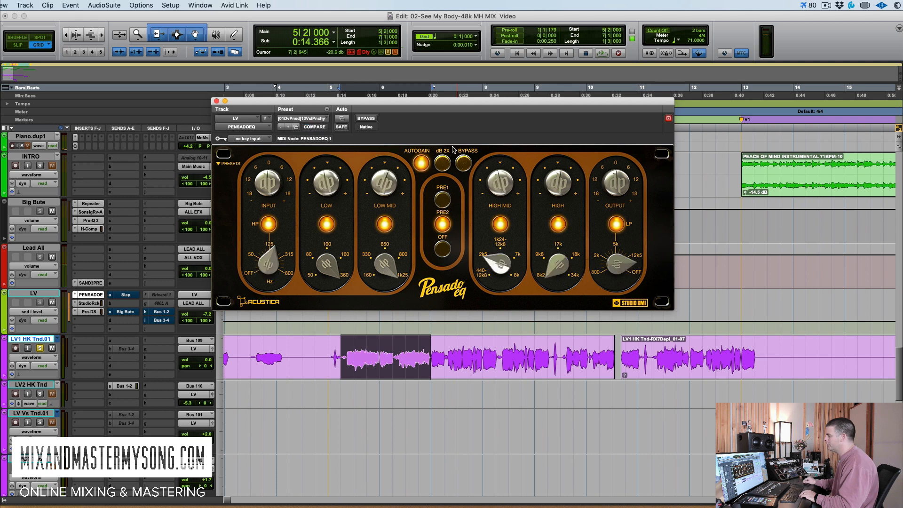
key(space)
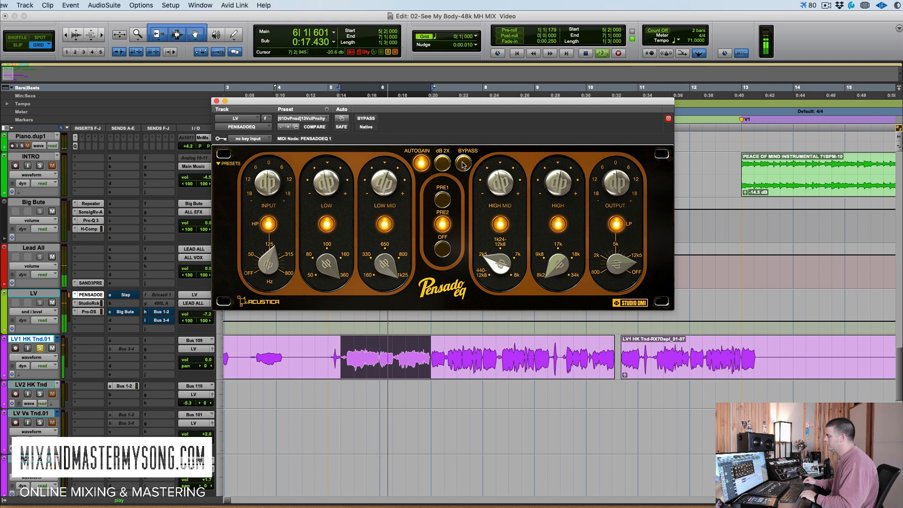
click(463, 163)
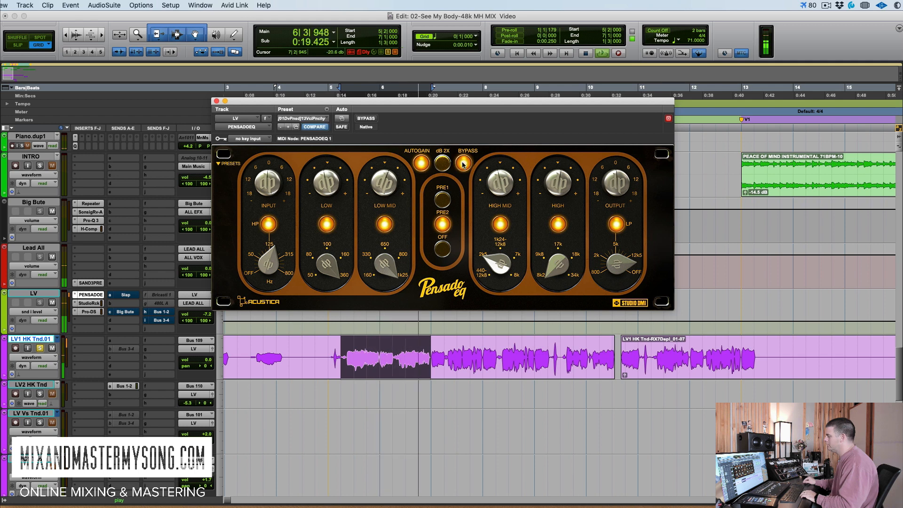
click(464, 163)
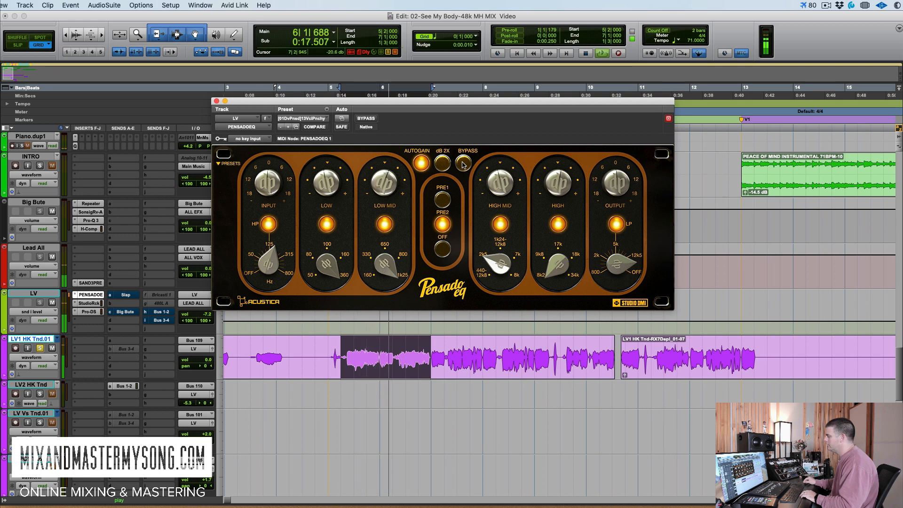
Step: Finish the bypass comparison of the vocal preset and check the Dave Pensado preset list without choosing another one
click(463, 163)
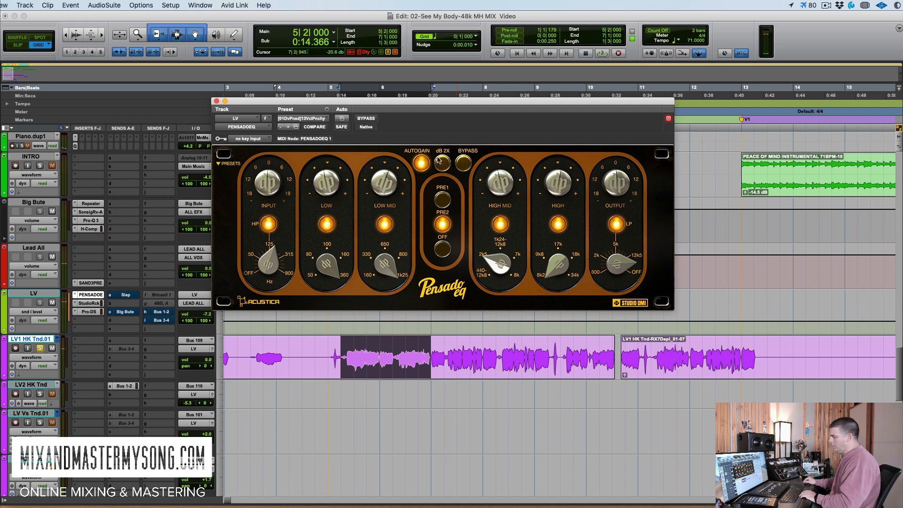
click(303, 118)
mouse_move(318, 122)
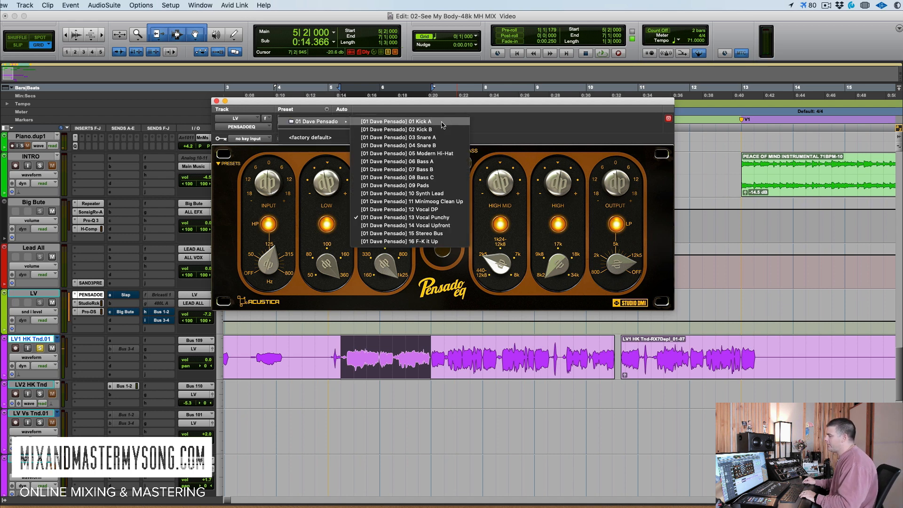
click(527, 130)
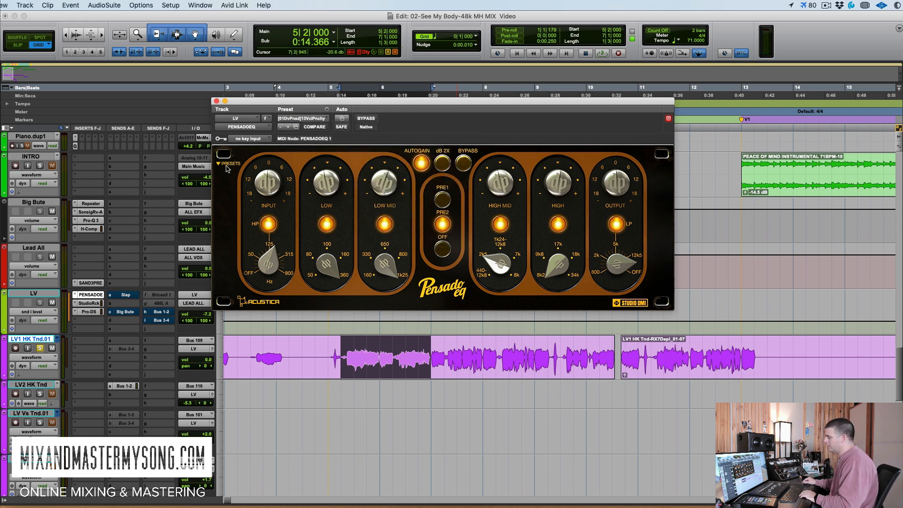
Step: Take the LV1 HK Tnd.01 lead vocal track out of solo and close its EQ window
click(41, 348)
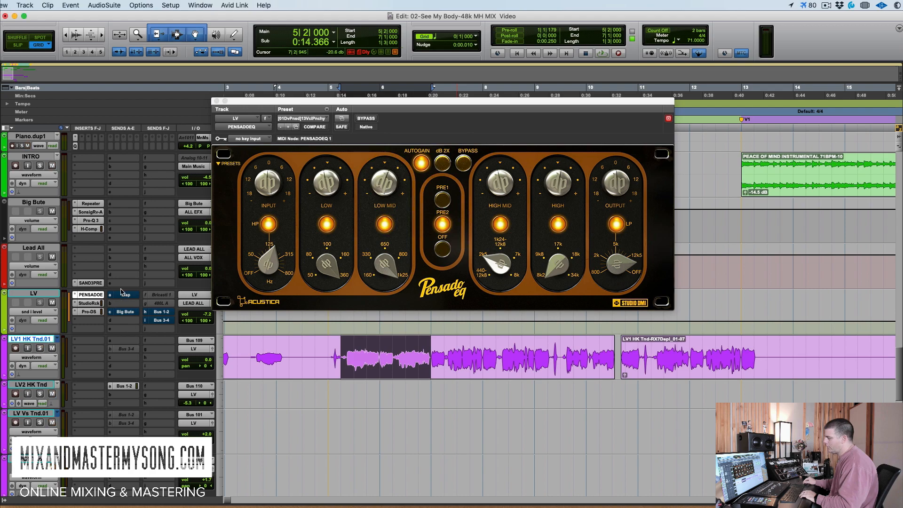
click(96, 297)
Step: Select the KIK clip spanning bars 9 to 13, audition it in loop playback, and solo the KIK track
scroll(409, 295, up, 10)
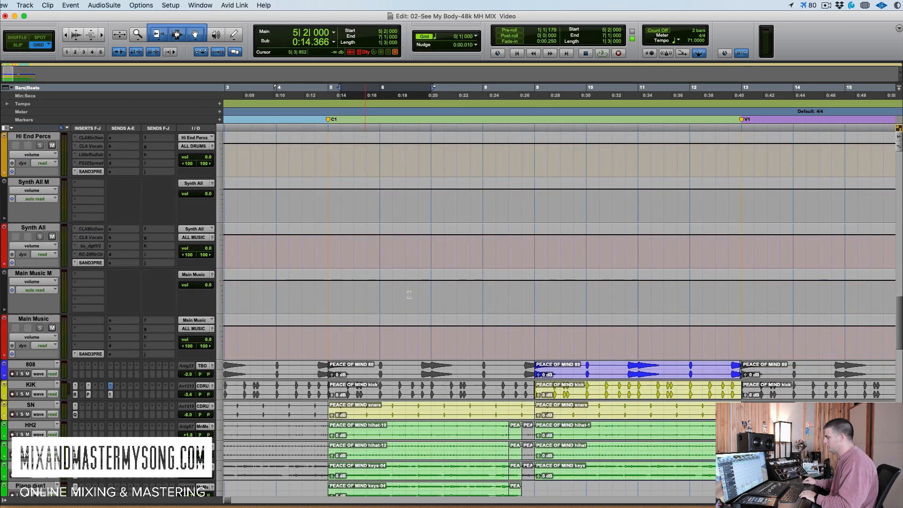
scroll(410, 295, up, 2)
scroll(409, 295, down, 2)
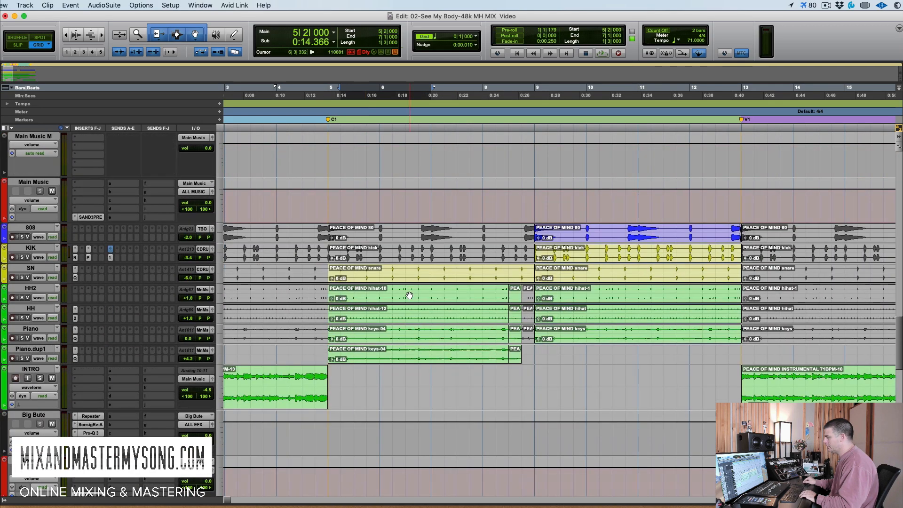
double_click(576, 255)
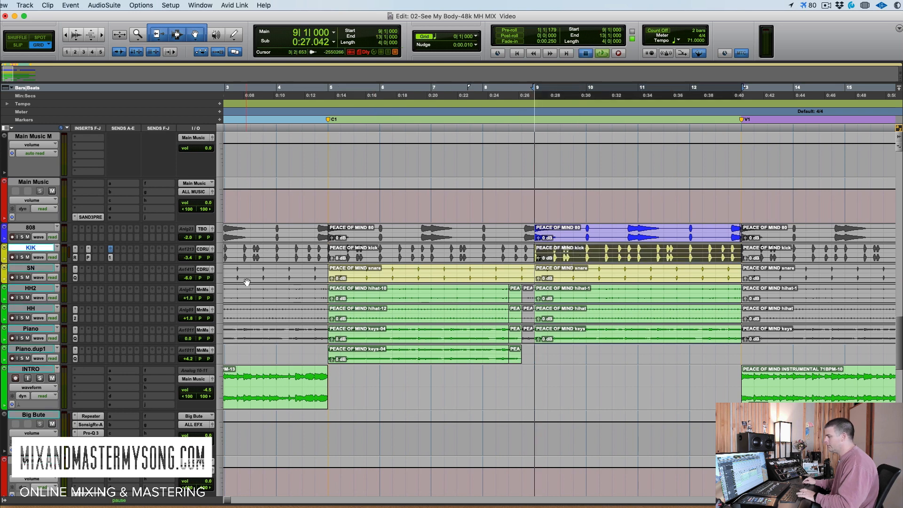
key(space)
scroll(461, 295, right, 5)
scroll(459, 295, down, 1)
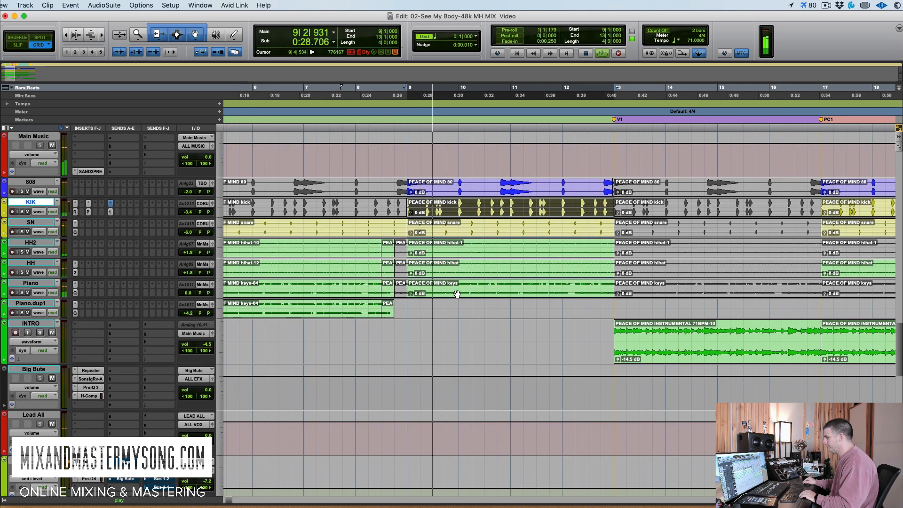
scroll(462, 295, up, 1)
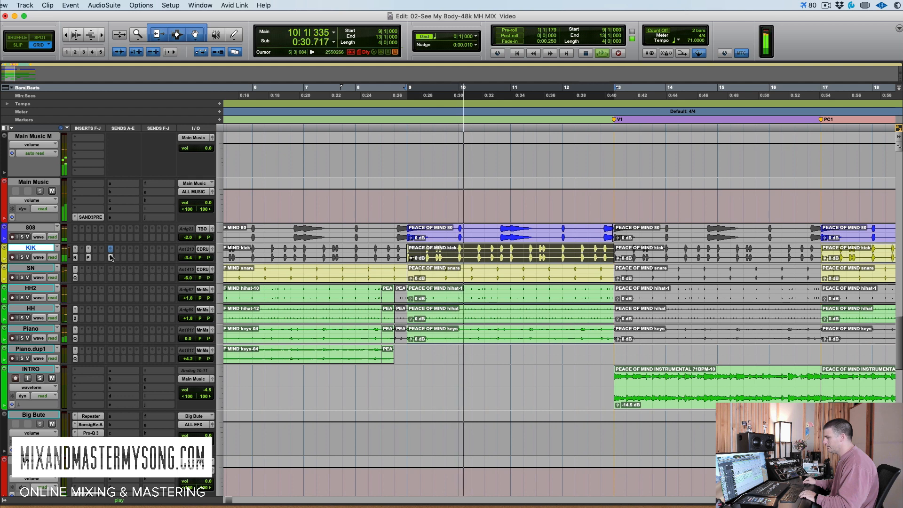
click(76, 257)
click(75, 257)
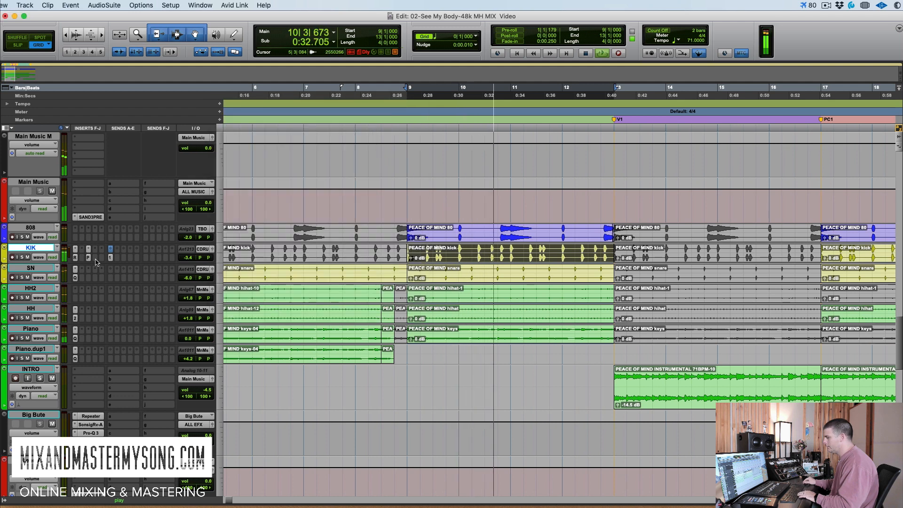
key(space)
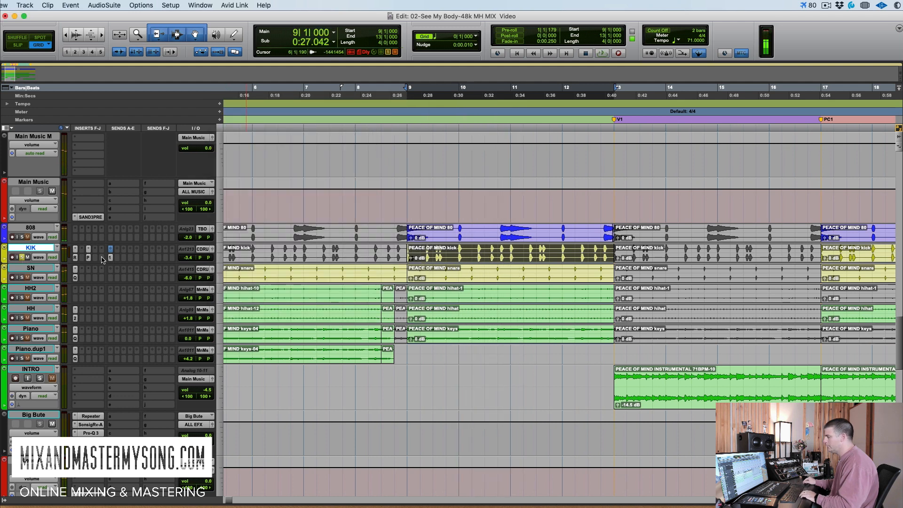
Step: Open the PENSADOEQ insert on the KIK track and move its window clear of the track controls
click(87, 248)
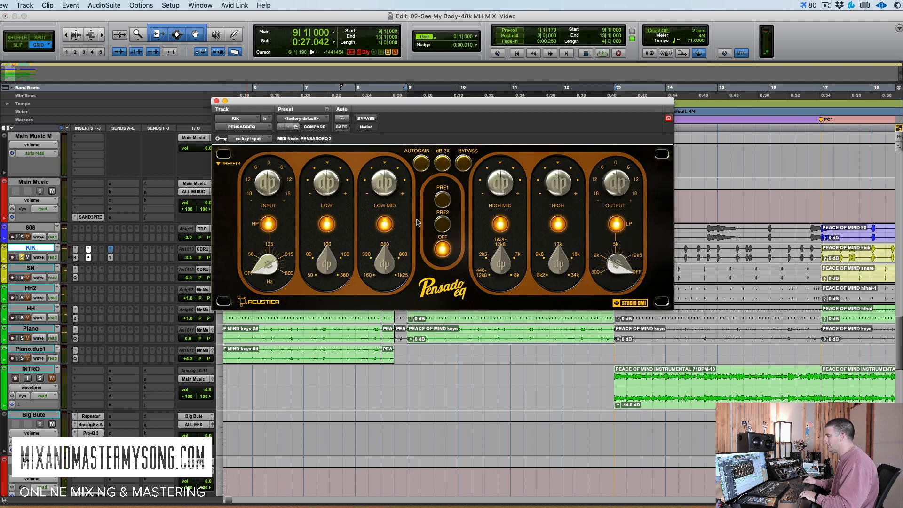
drag(428, 107, 468, 116)
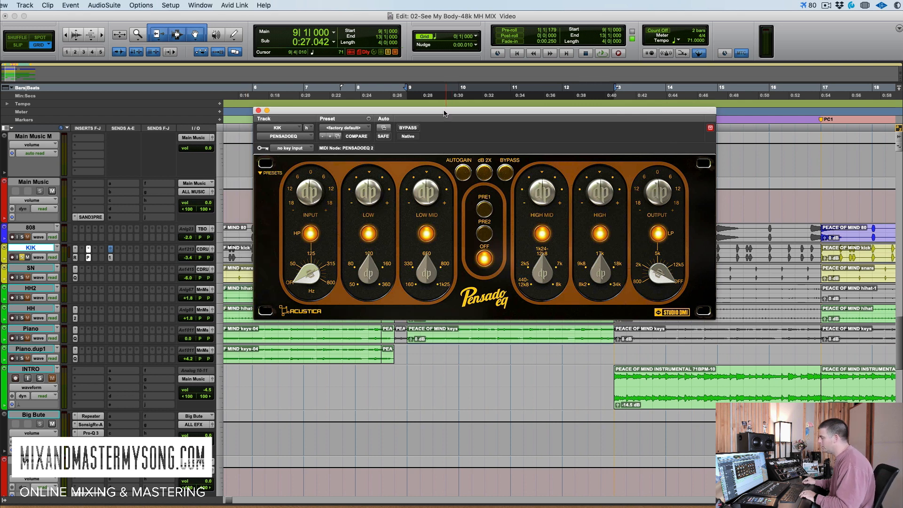
drag(444, 118, 493, 139)
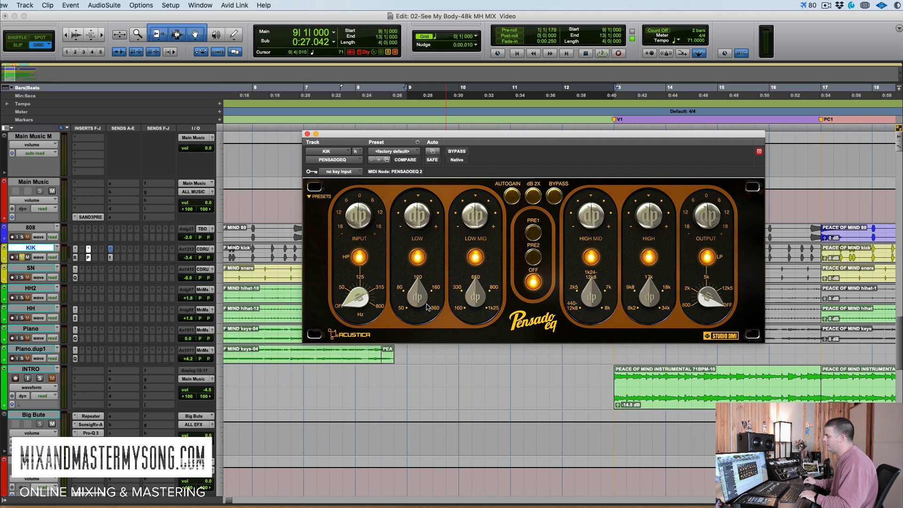
drag(506, 141, 517, 156)
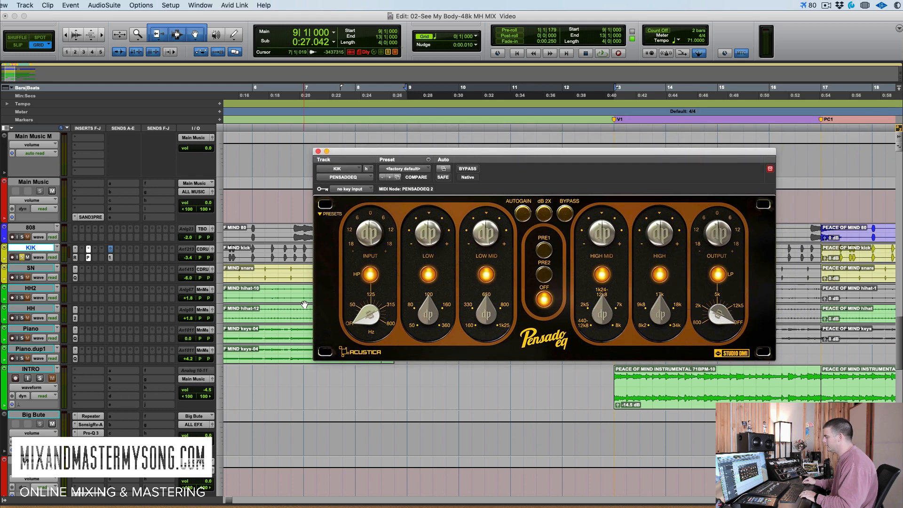
Step: Boost the Low band gain at 100 while the kick loop plays, and compare it with bypass
key(space)
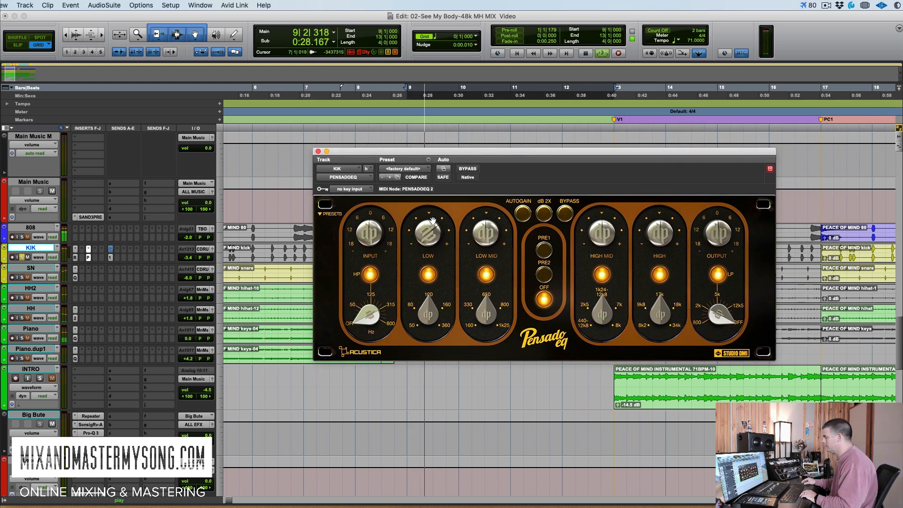
drag(433, 220, 433, 220)
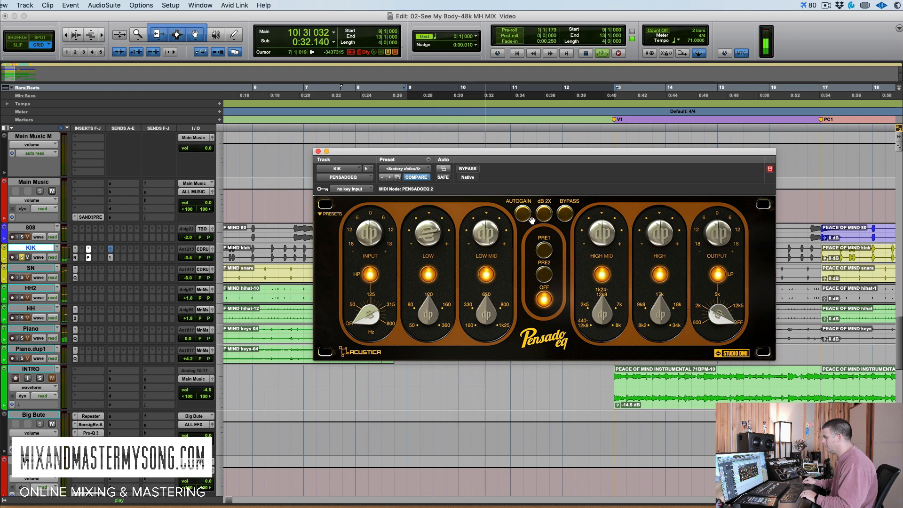
click(565, 215)
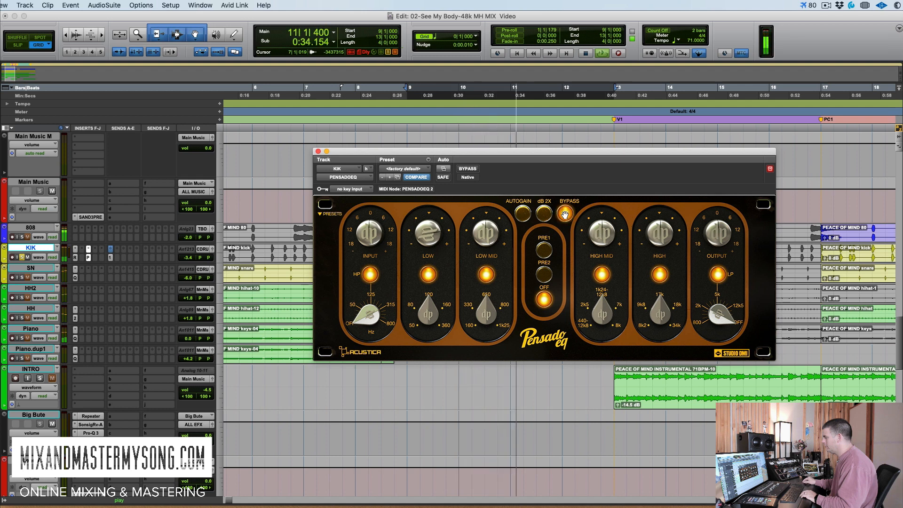
click(561, 216)
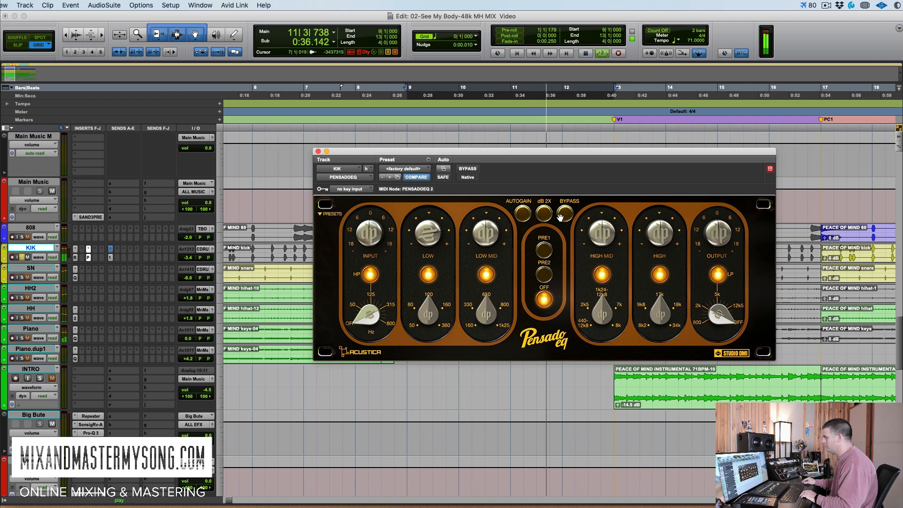
Step: Enable dB 2X on the kick EQ and compare the doubled boost with bypass
click(544, 215)
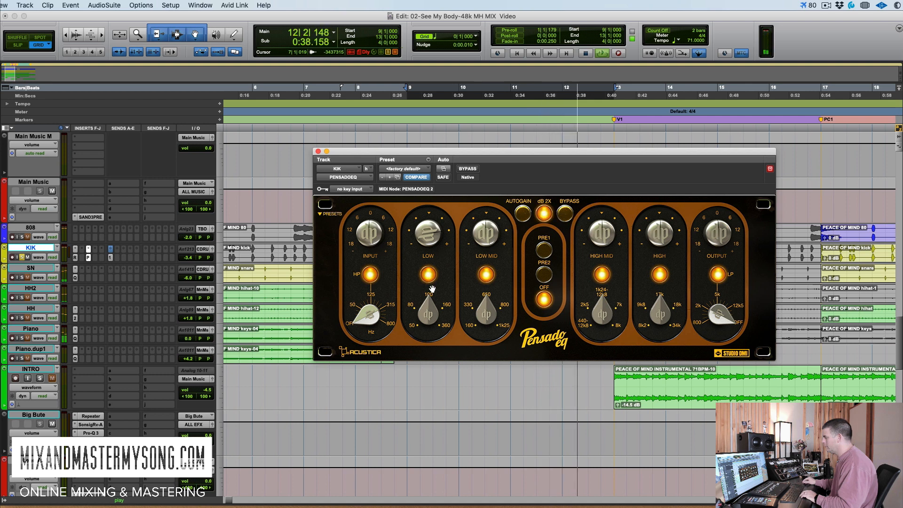
click(566, 217)
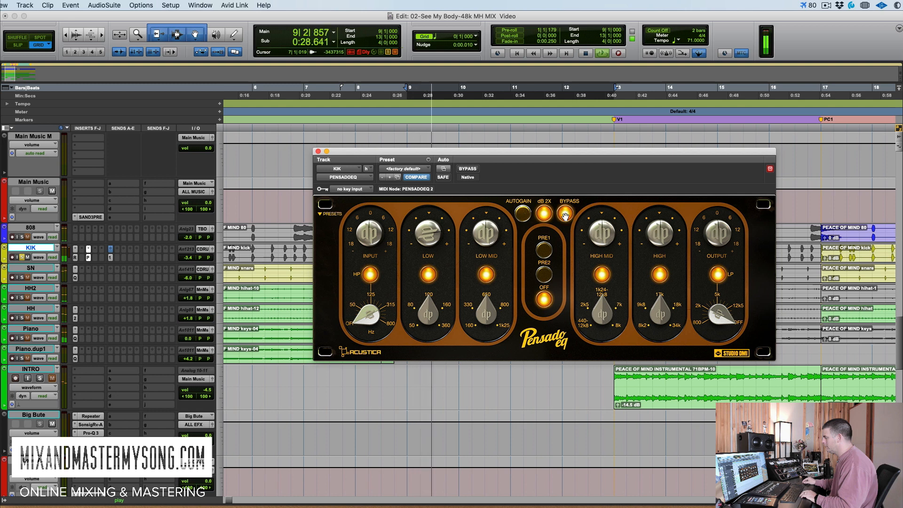
click(565, 216)
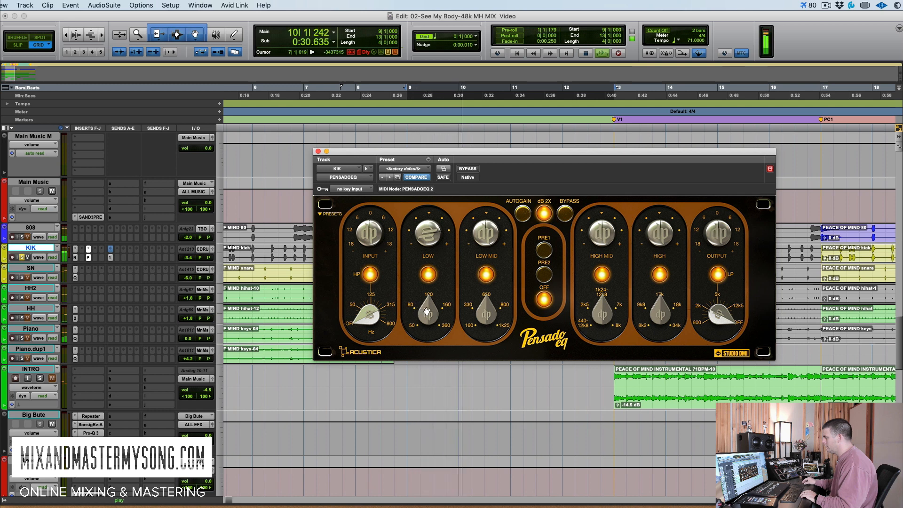
Step: Try the Low band at 80 with a reduced gain, set its frequency to 160, and stop playback
mouse_move(428, 315)
mouse_down()
mouse_move(426, 329)
mouse_move(425, 320)
mouse_up()
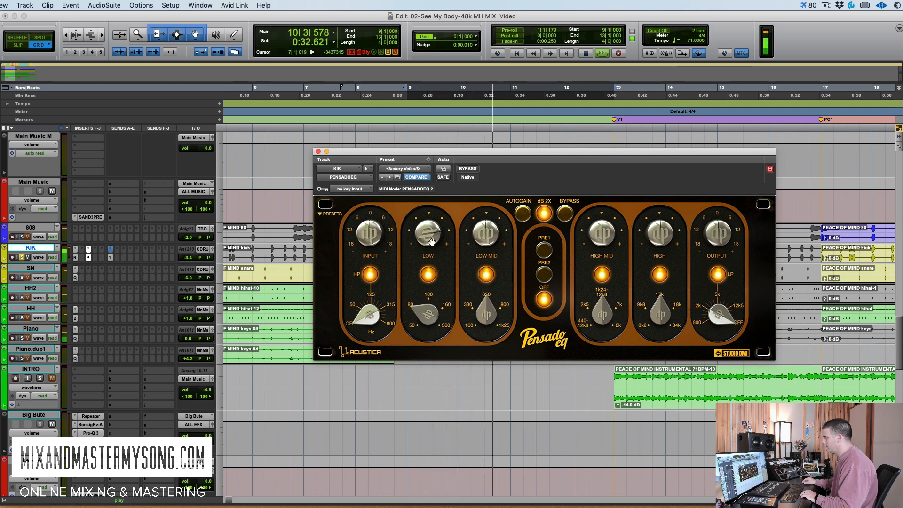
drag(426, 254, 426, 258)
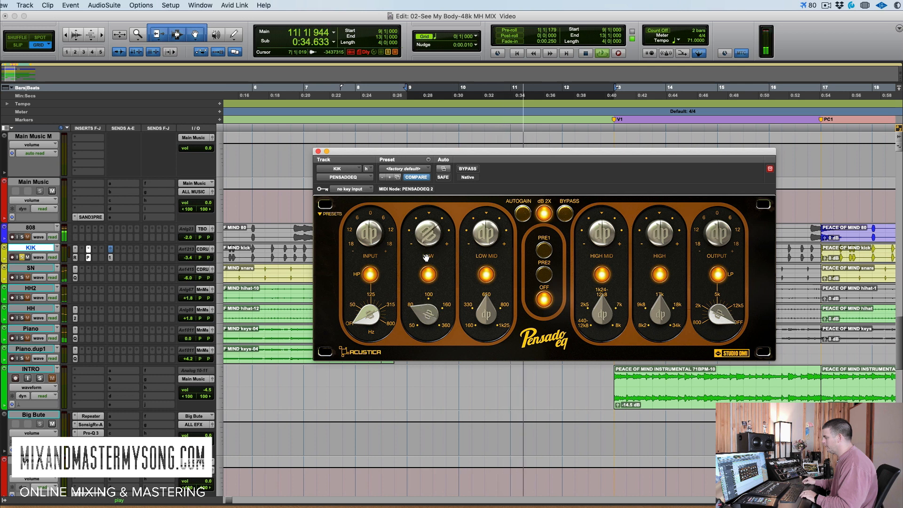
drag(430, 309, 439, 265)
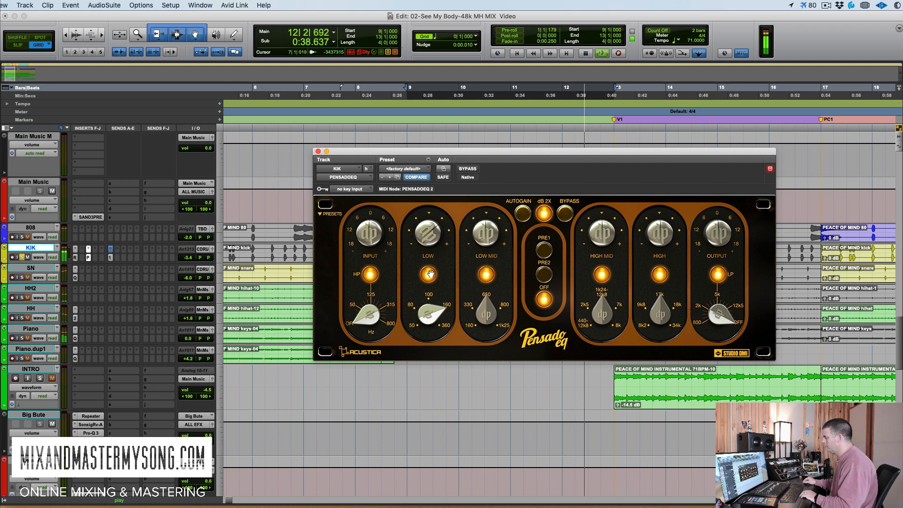
key(space)
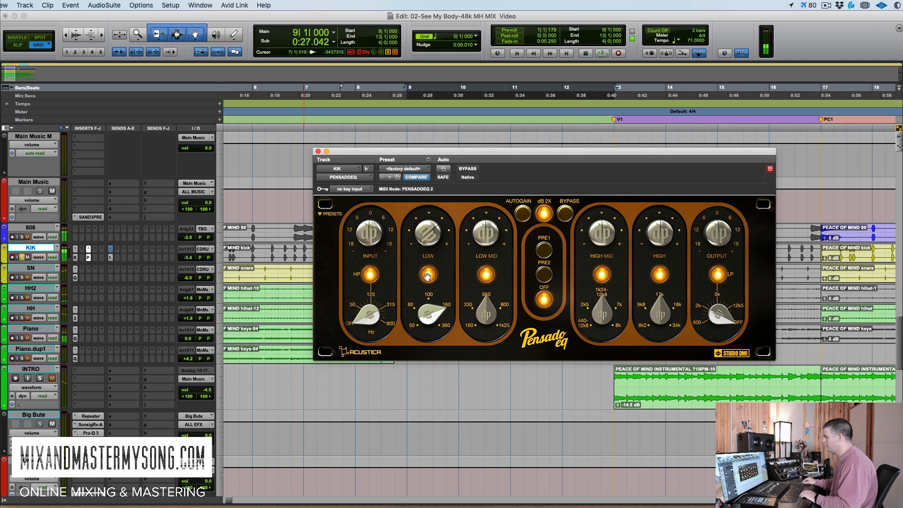
Step: Switch off the Low band's button, then set the Low Mid frequency to 800 and cut its gain during playback
drag(490, 294, 490, 280)
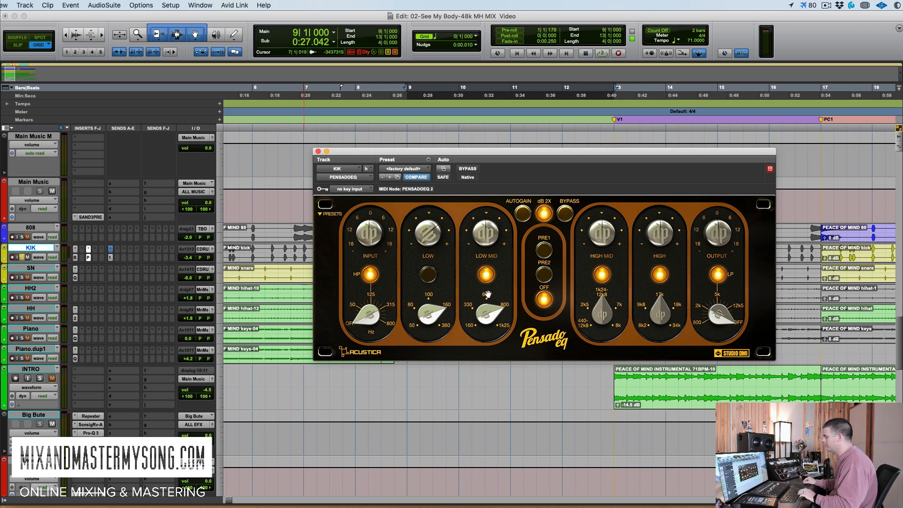
key(space)
drag(486, 233, 486, 247)
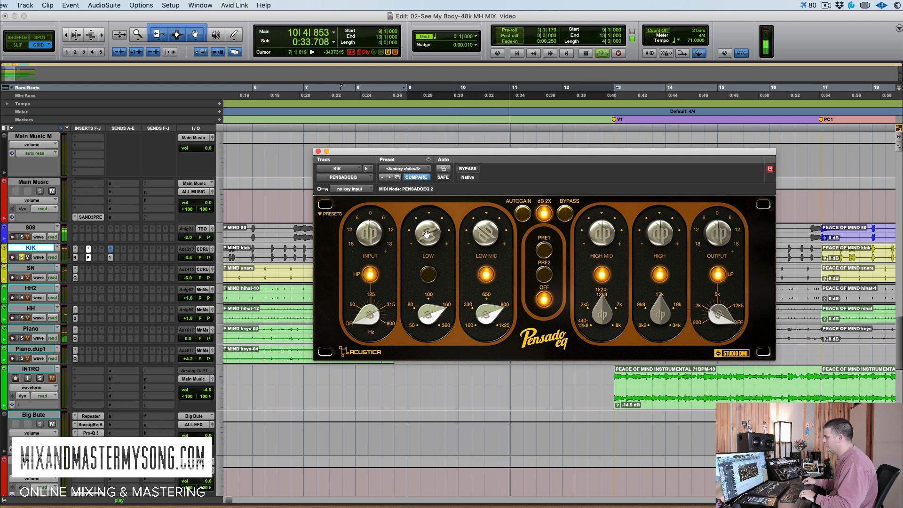
Step: Try the Low frequency at 100, return it to 160, and compare the kick EQ with bypass
drag(427, 311, 427, 316)
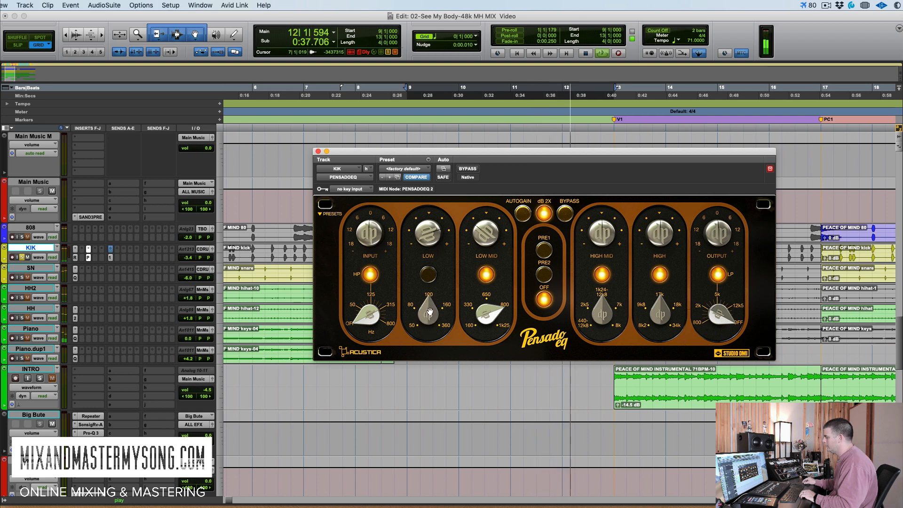
drag(430, 311, 430, 305)
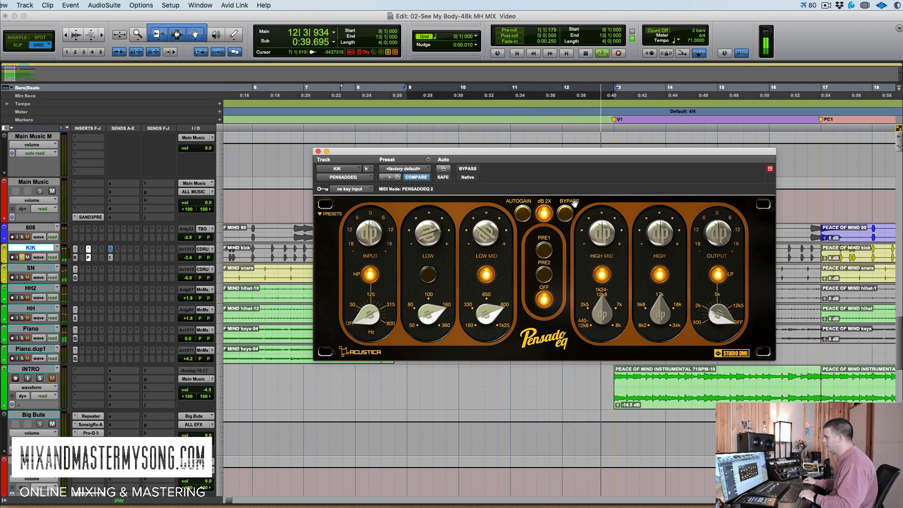
click(564, 214)
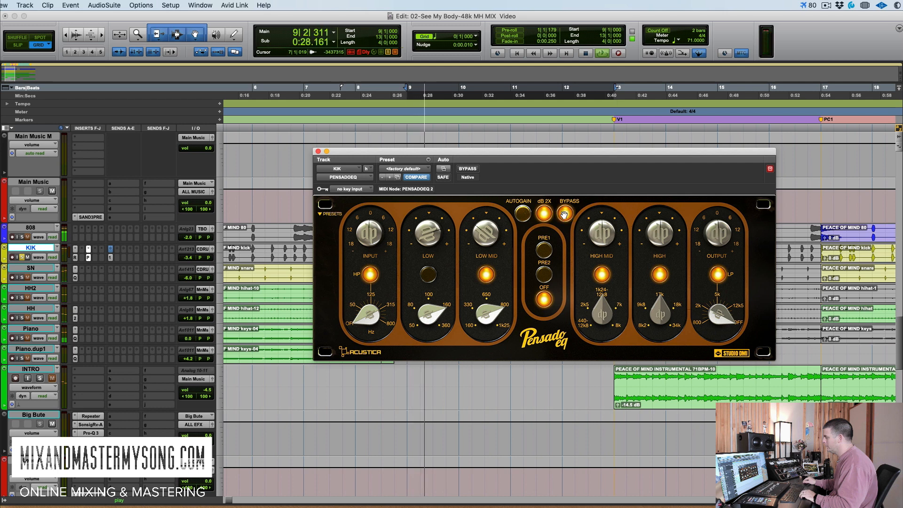
click(564, 215)
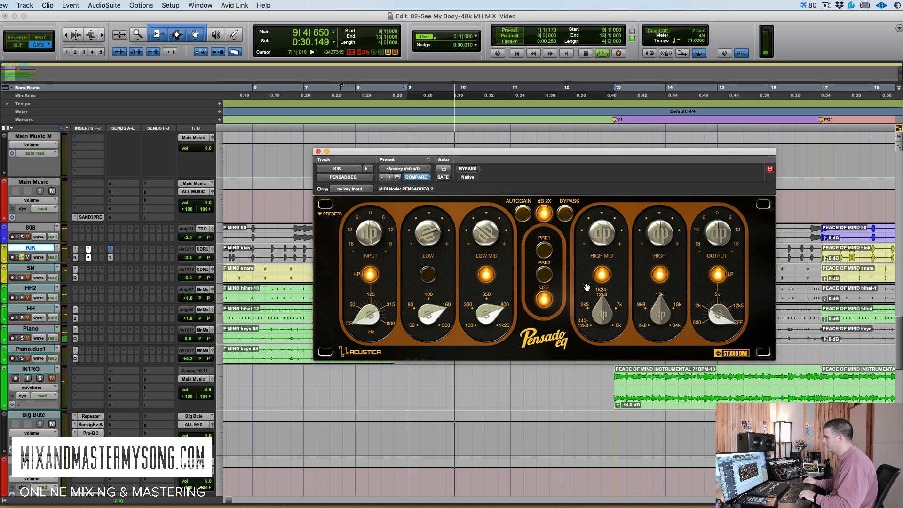
Step: Try the High Mid band at a lower frequency, then boost it at 1k24-12k8 and compare the kick EQ with bypass
drag(601, 315, 587, 351)
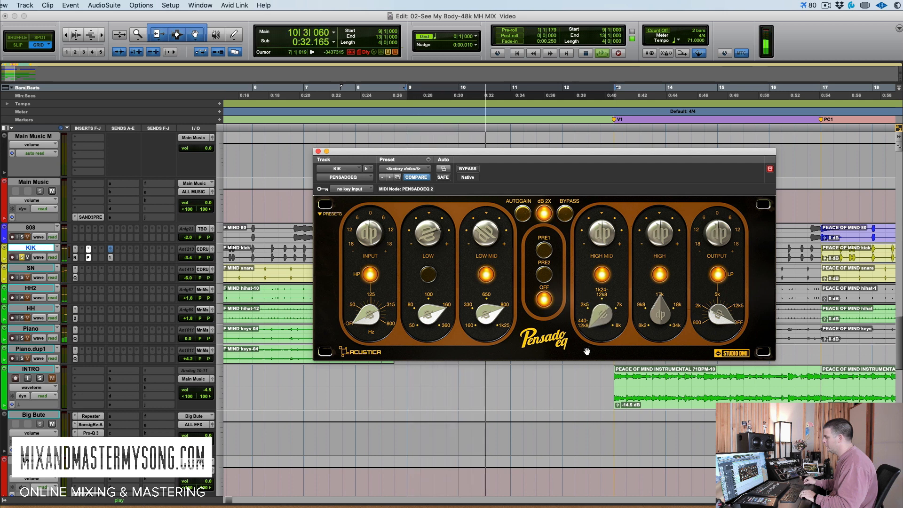
drag(604, 234, 609, 215)
drag(601, 314, 604, 290)
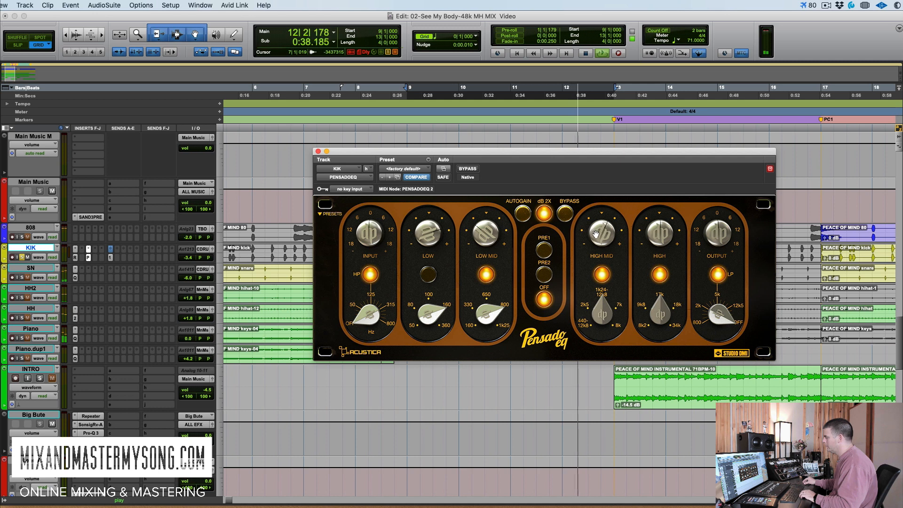
click(564, 216)
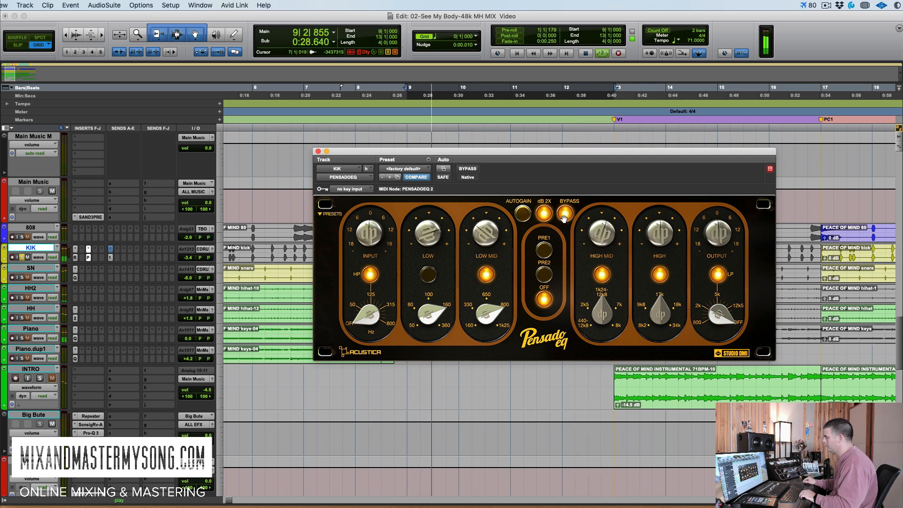
click(564, 216)
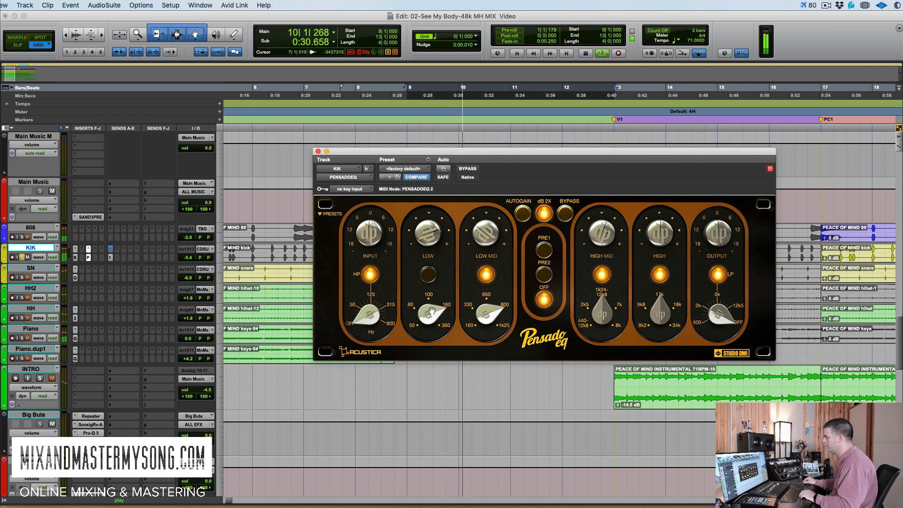
Step: Set the Low band frequency to 80 and compare the kick EQ with bypass during playback
drag(429, 314, 428, 331)
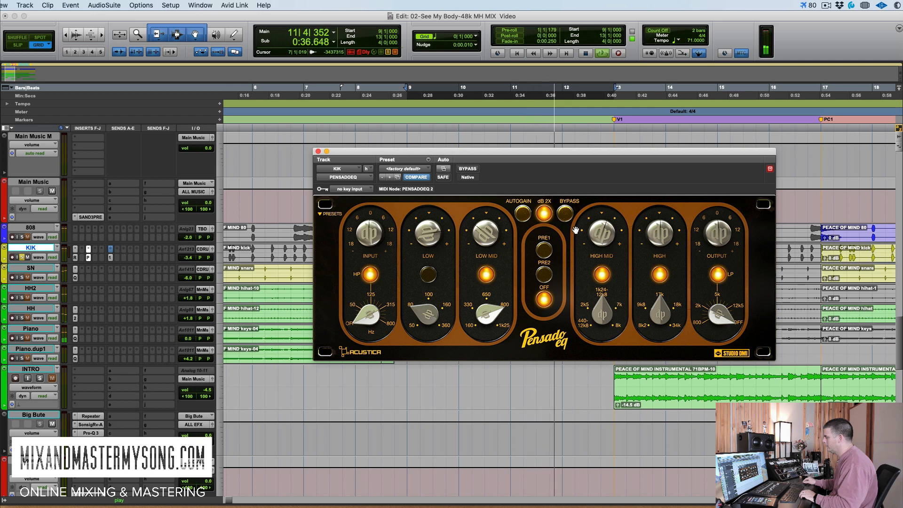
click(565, 214)
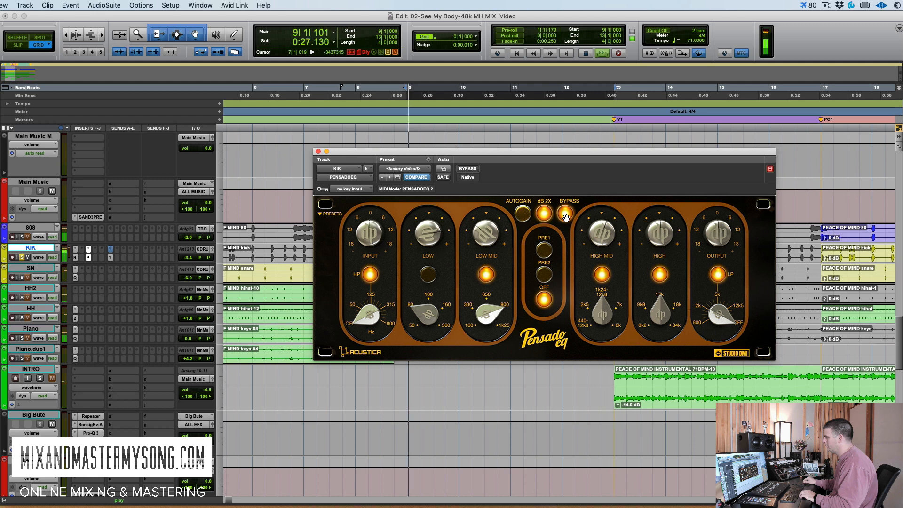
click(566, 216)
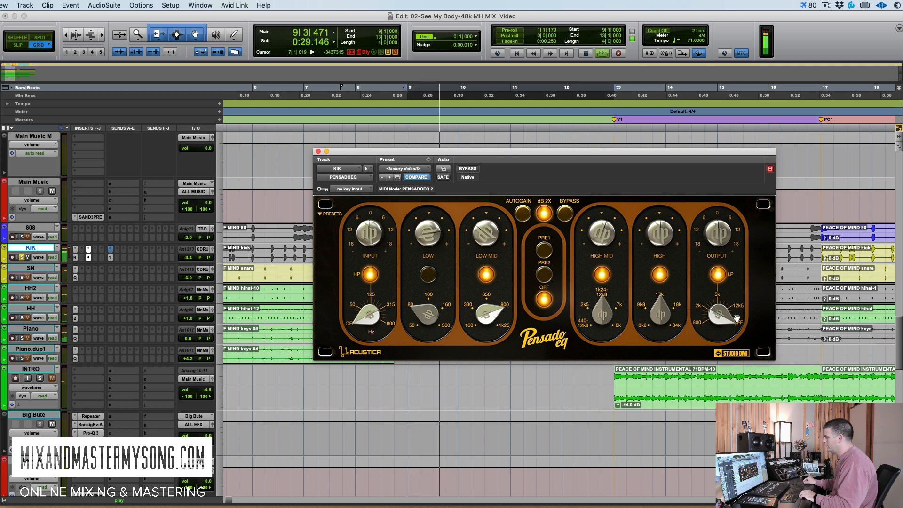
Step: Set the LP filter to 5k, try adjusting the HP filter frequency, and stop playback
drag(720, 313, 722, 348)
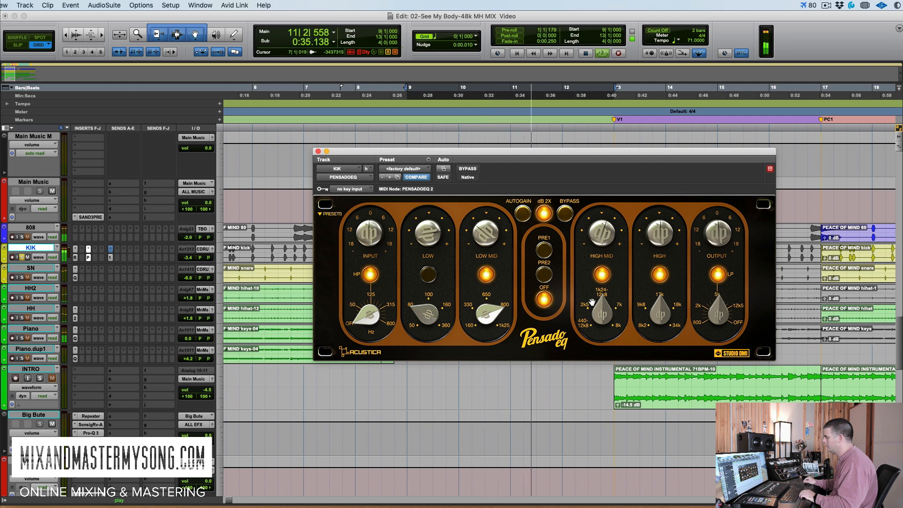
mouse_move(365, 314)
mouse_down()
mouse_move(358, 295)
mouse_move(365, 325)
mouse_move(372, 321)
mouse_up()
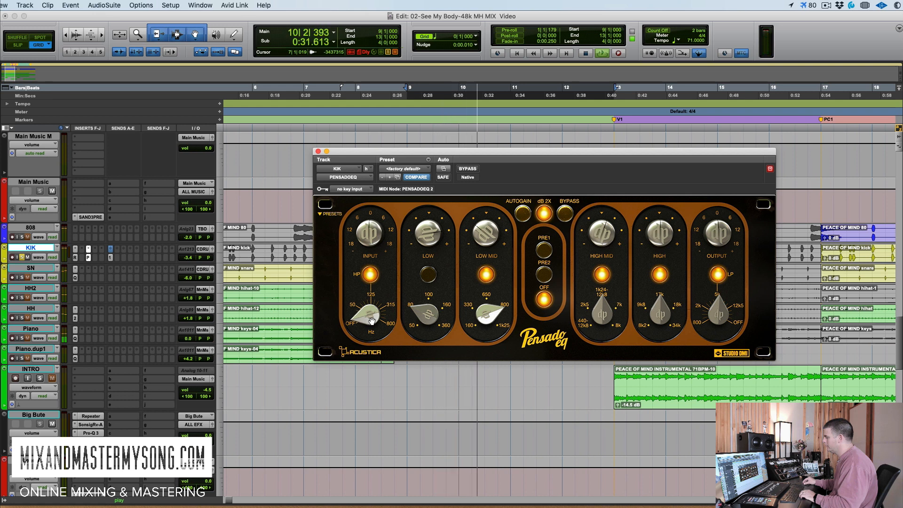
drag(372, 321, 371, 333)
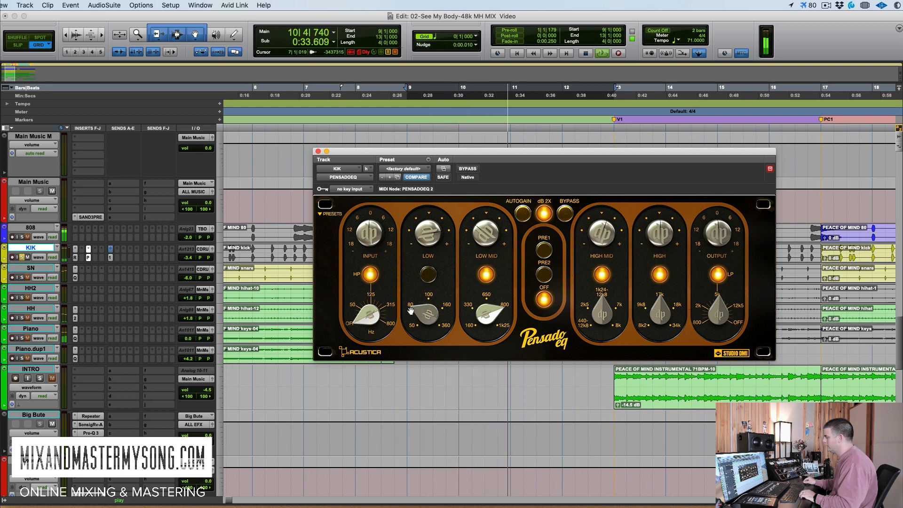
key(space)
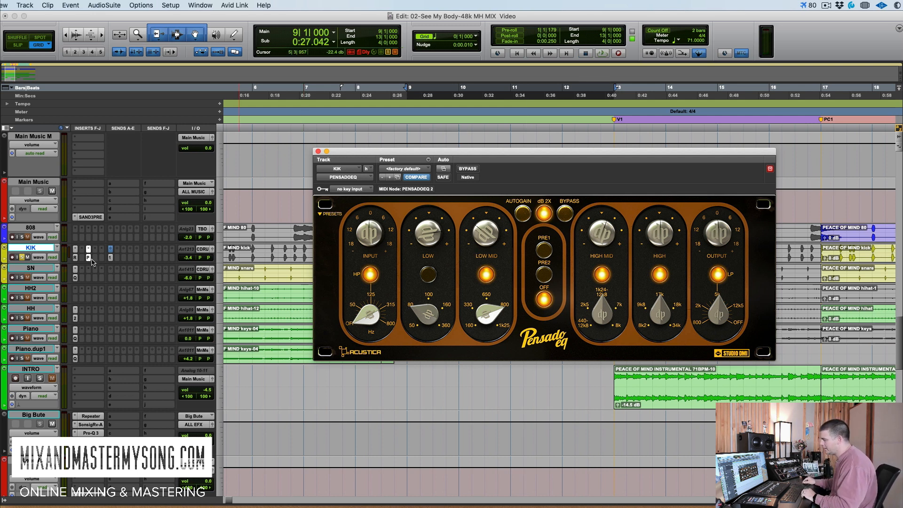
Step: Load the 01 Kick A preset from the 01 Dave Pensado folder and compare it with bypass during playback
click(421, 172)
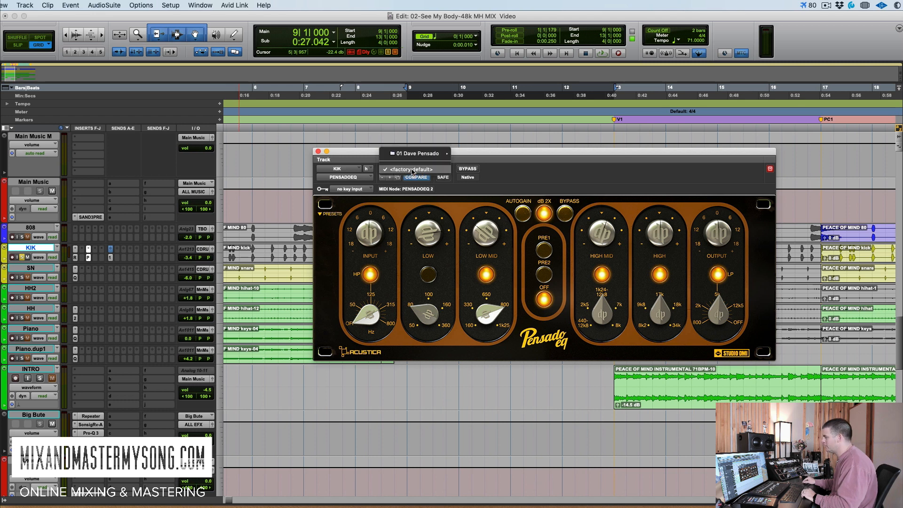
mouse_move(426, 153)
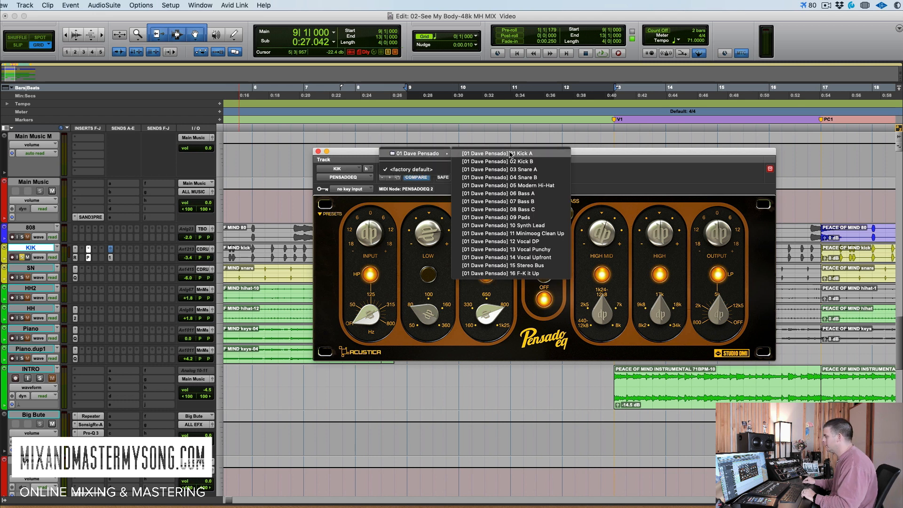
click(601, 193)
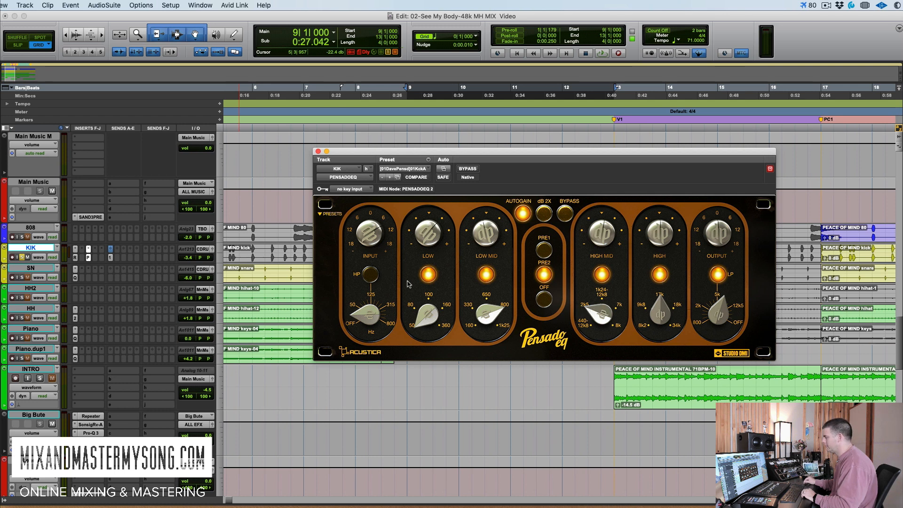
key(space)
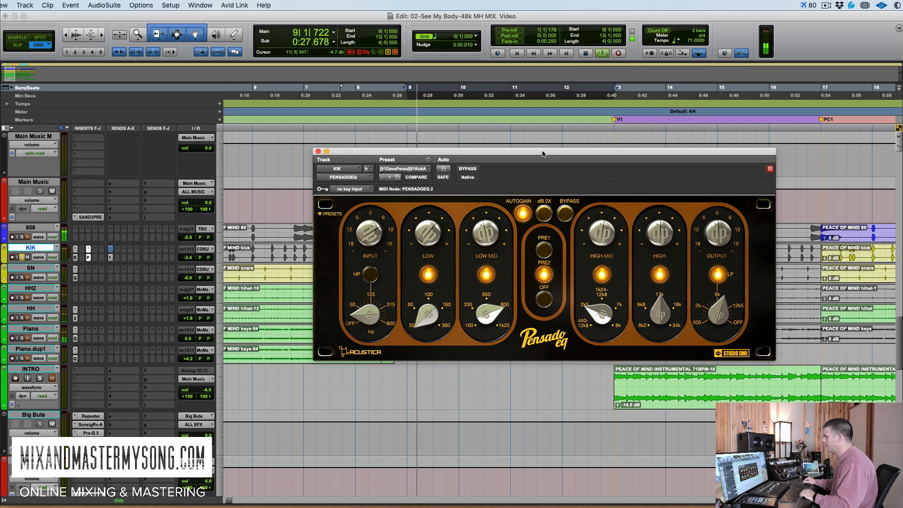
drag(538, 153, 495, 183)
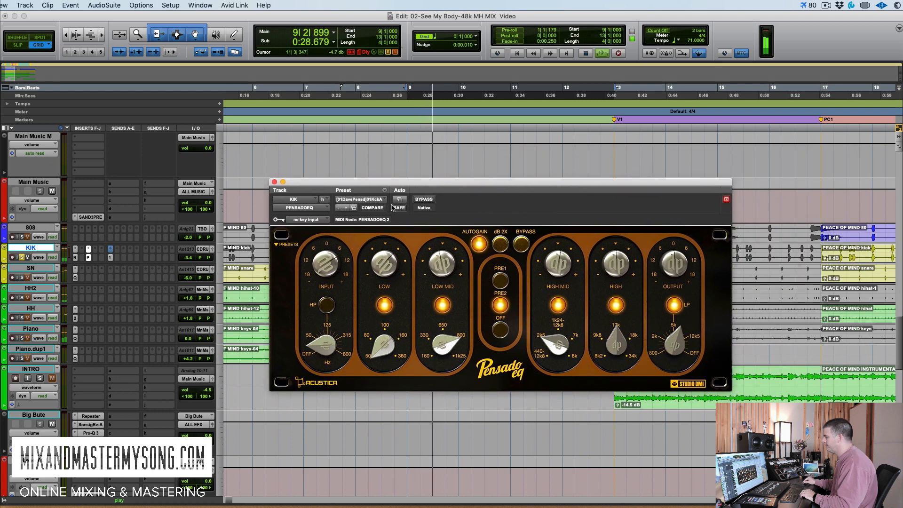
click(521, 245)
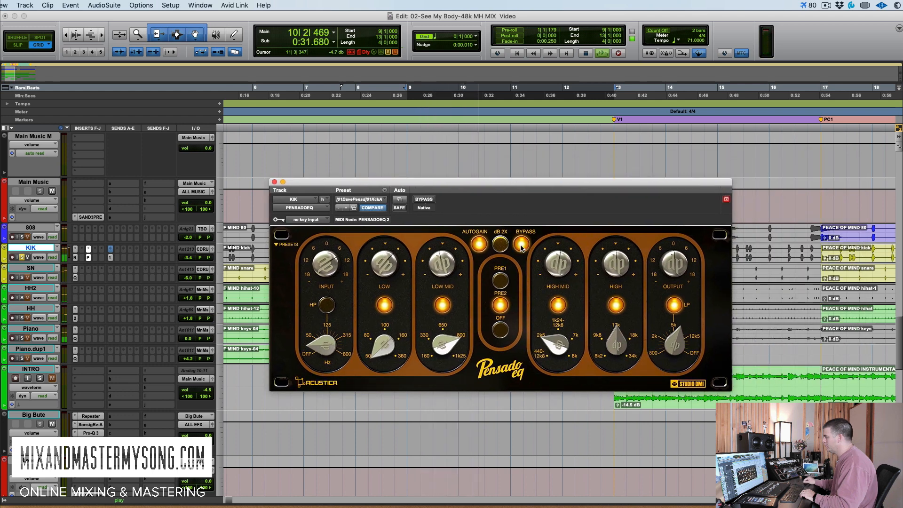
click(521, 245)
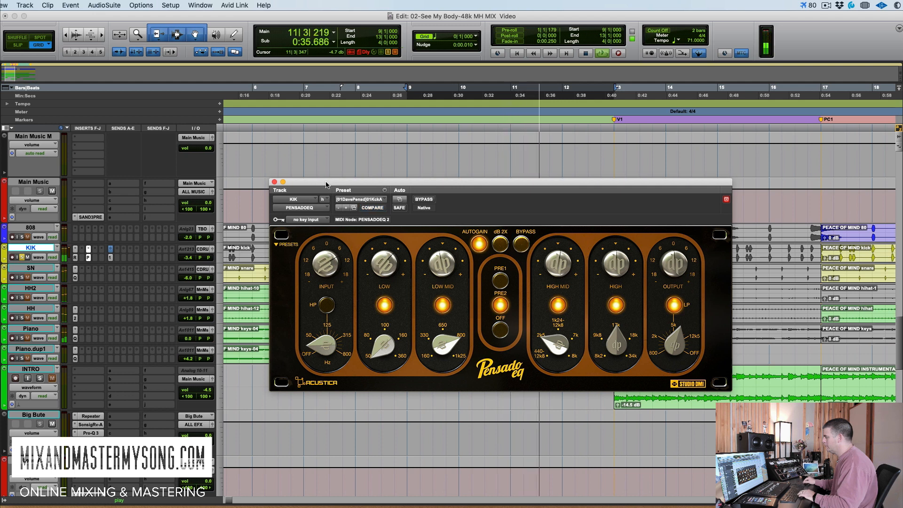
key(space)
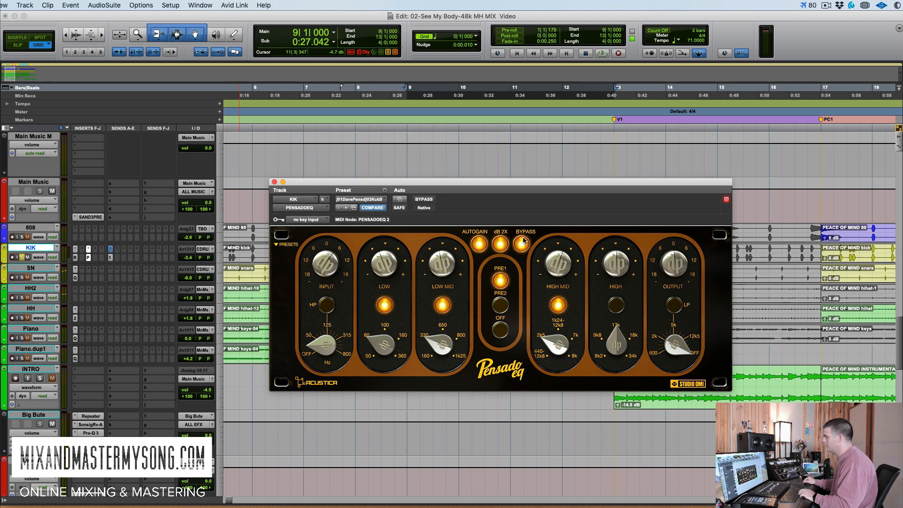
Step: Load the 02 Kick B preset, compare it with bypass during playback, and stop playback
key(space)
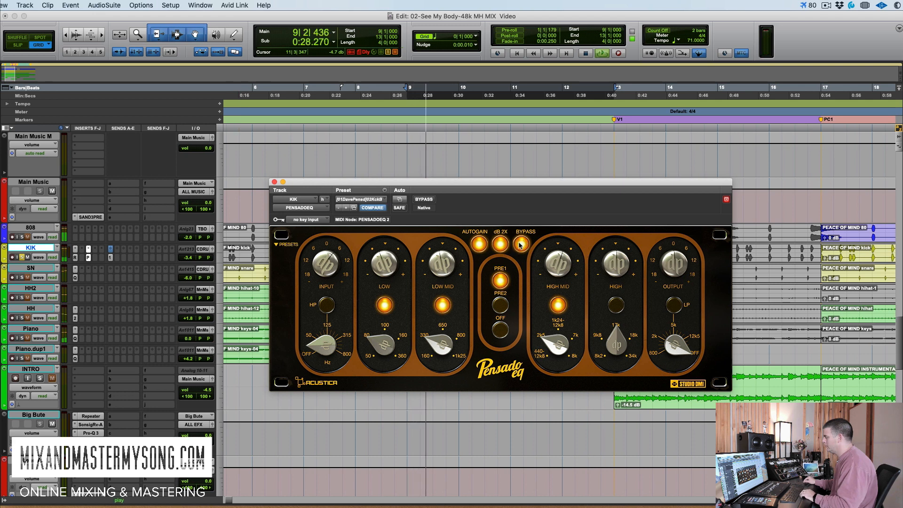
click(520, 244)
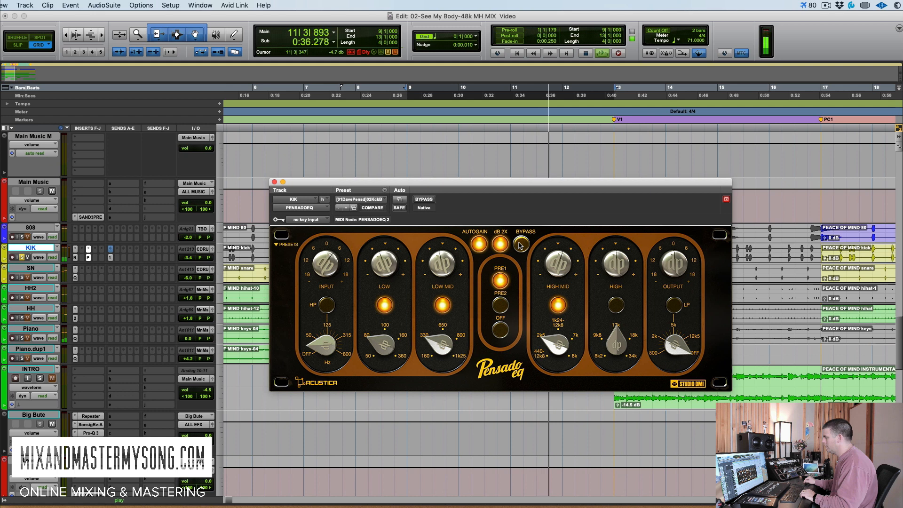
click(521, 244)
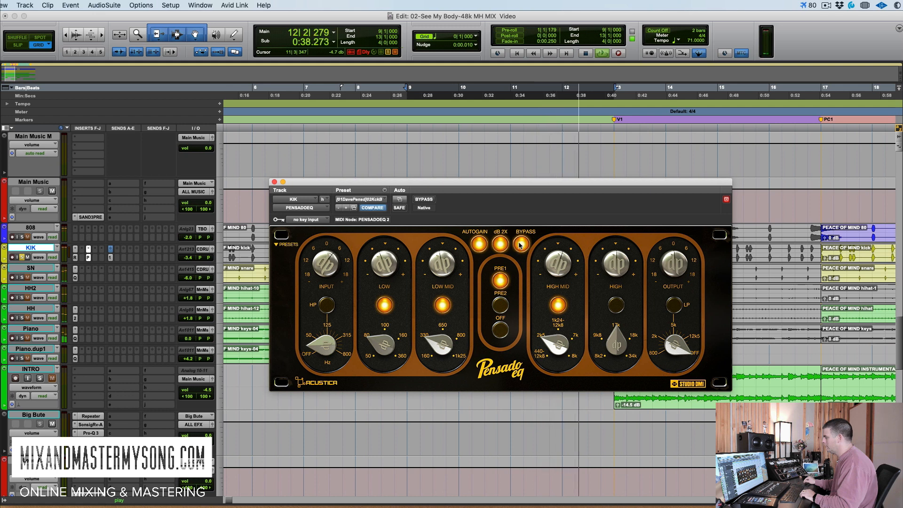
key(space)
click(520, 244)
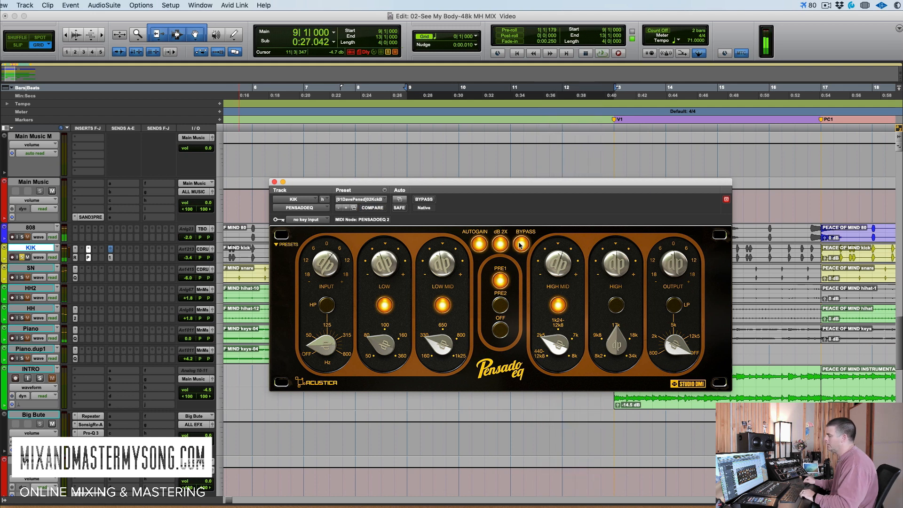
drag(469, 184, 468, 183)
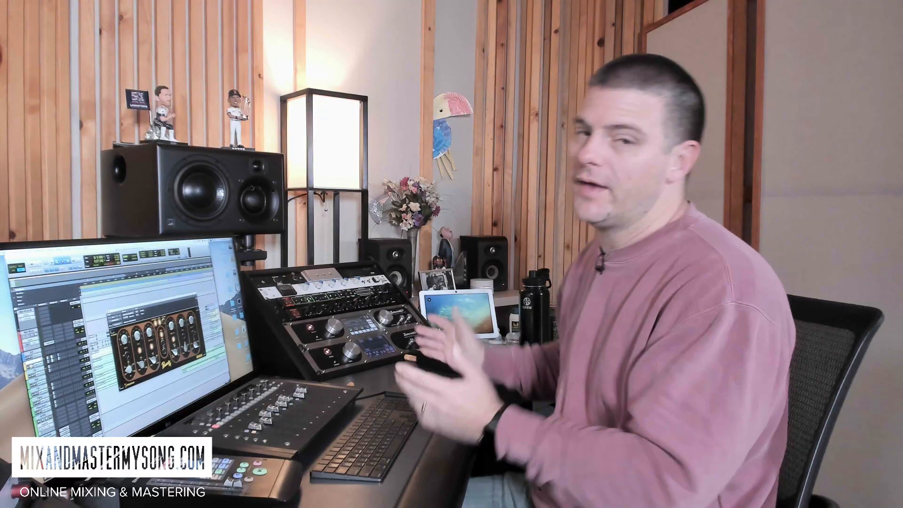